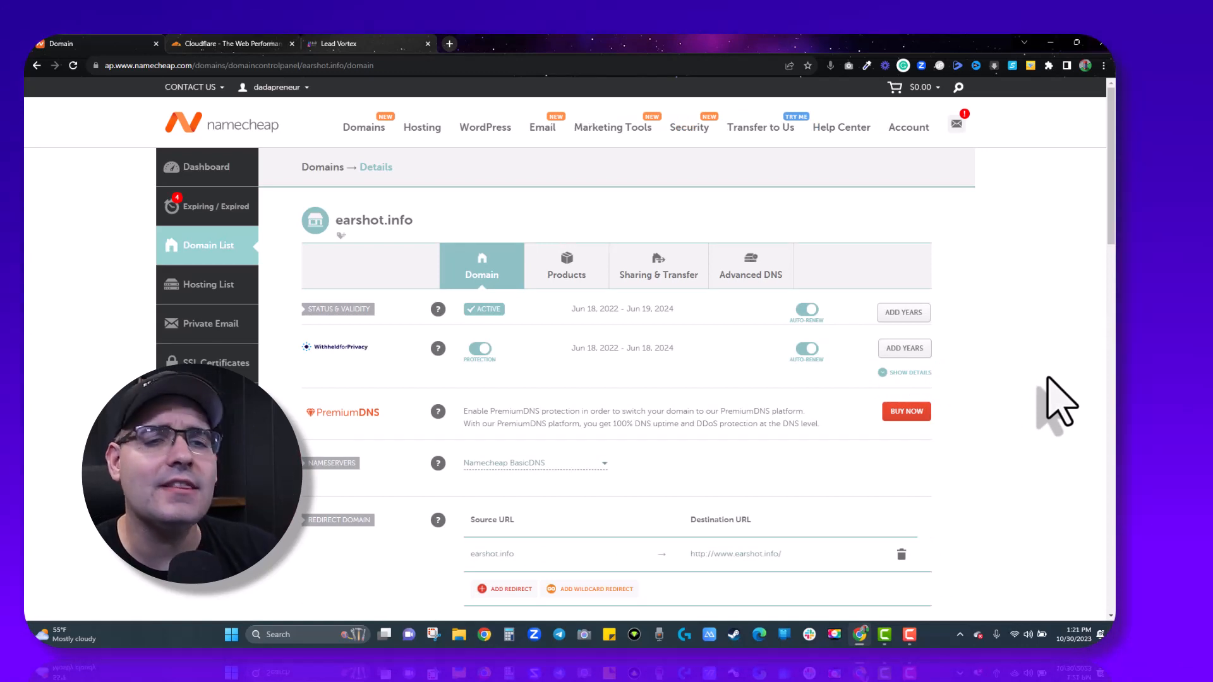
Scroll the earshot.info details down to the Nameservers and Redirect Domain sections.
scroll(496, 411, down, 1)
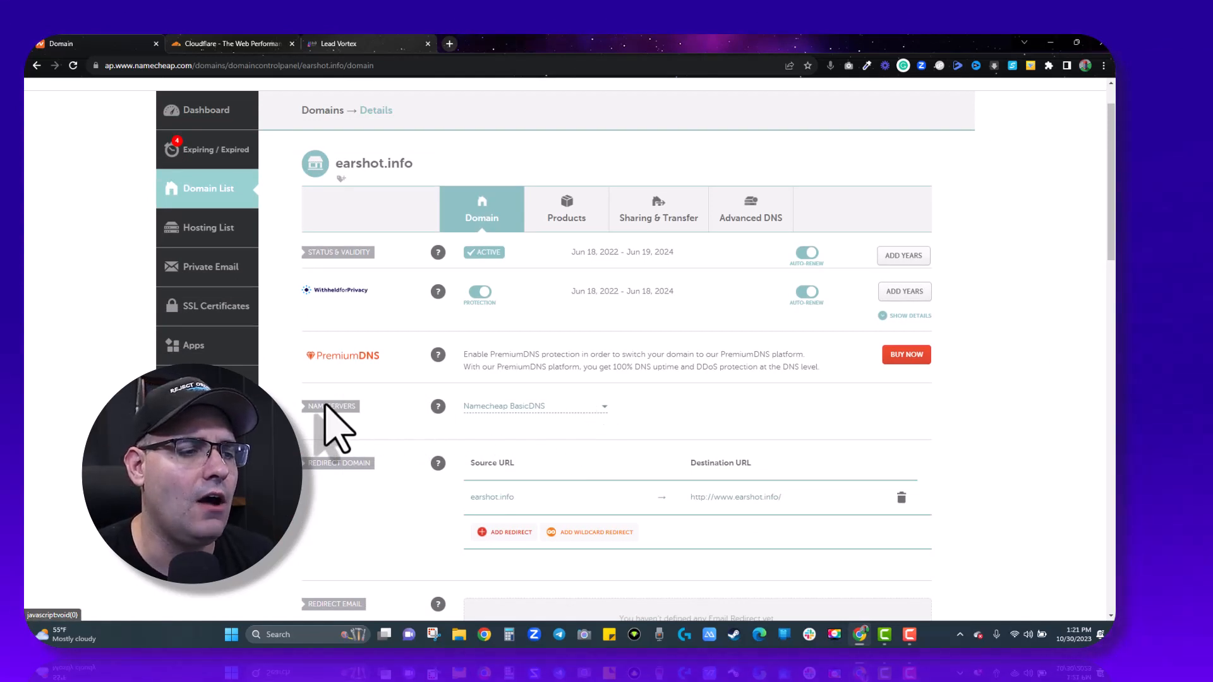
Change earshot.info's nameserver setting from Namecheap BasicDNS to Custom DNS, then go to the Cloudflare tab.
click(583, 410)
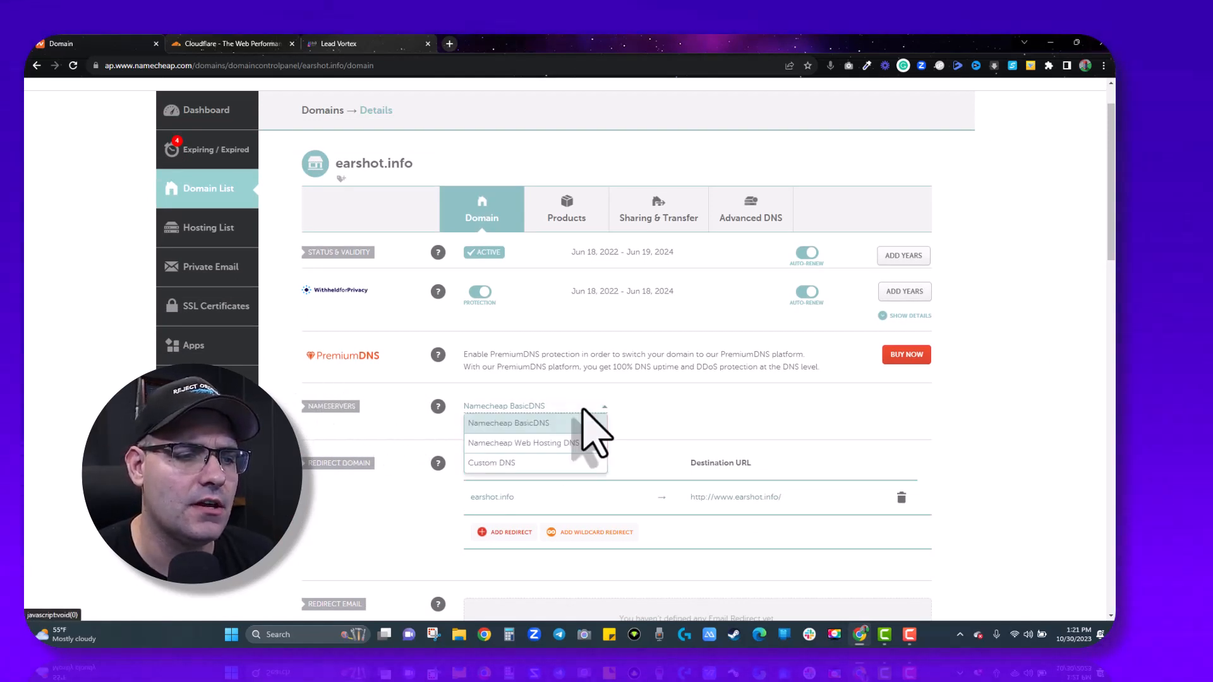
click(508, 463)
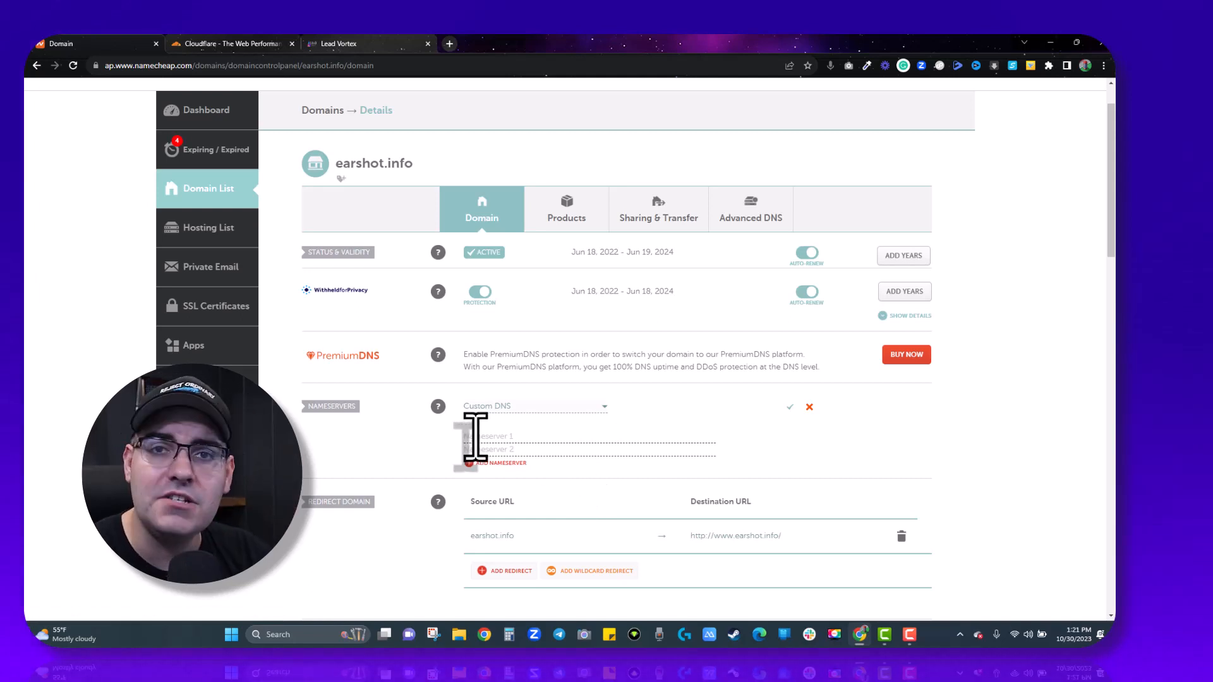
key(ctrl+Tab)
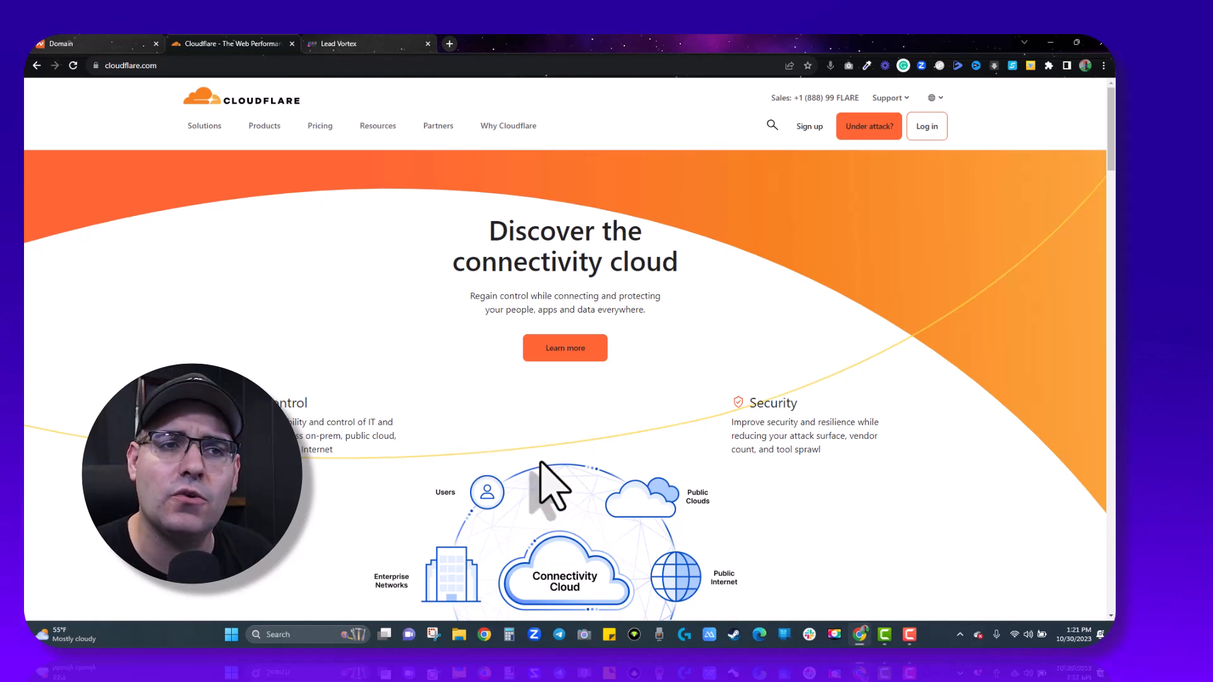
Sign up for a new Cloudflare account with an e-mail address and password.
click(810, 127)
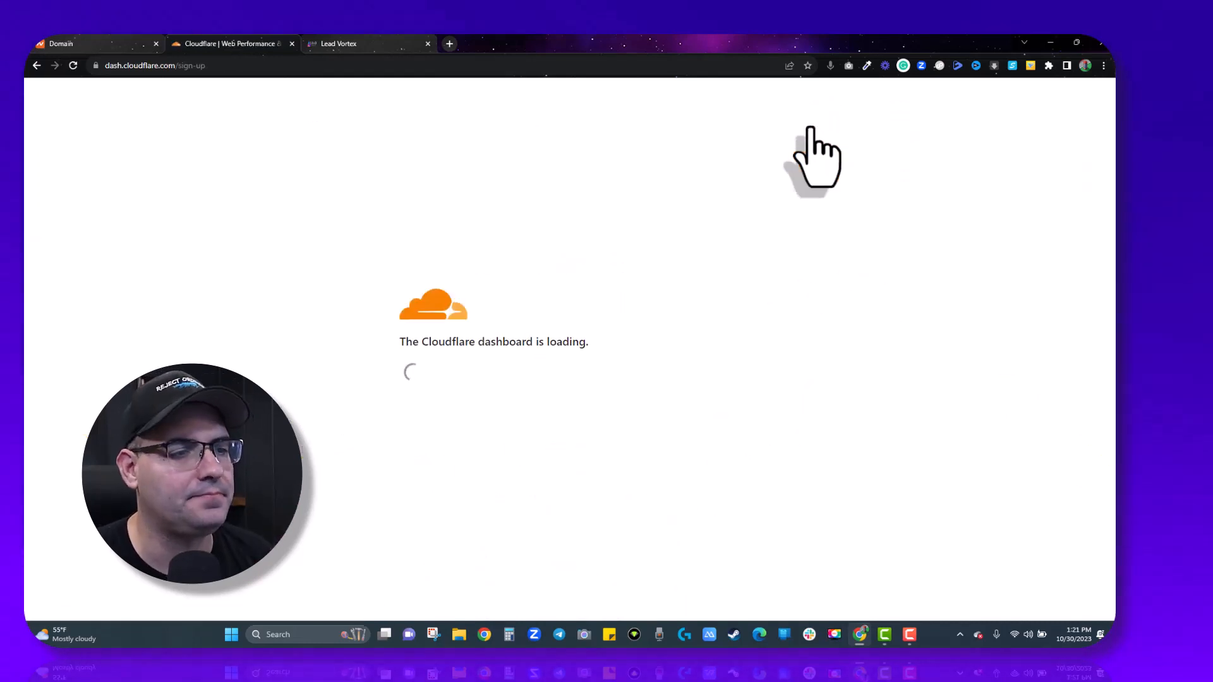
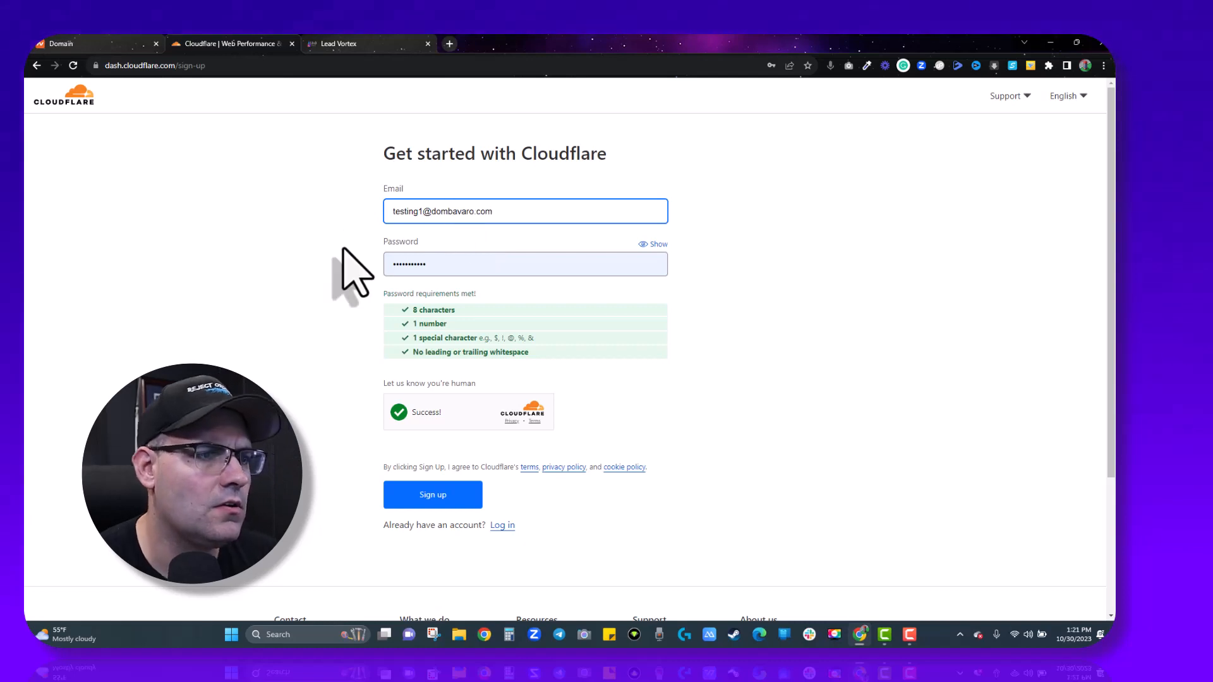
double_click(468, 265)
click(249, 365)
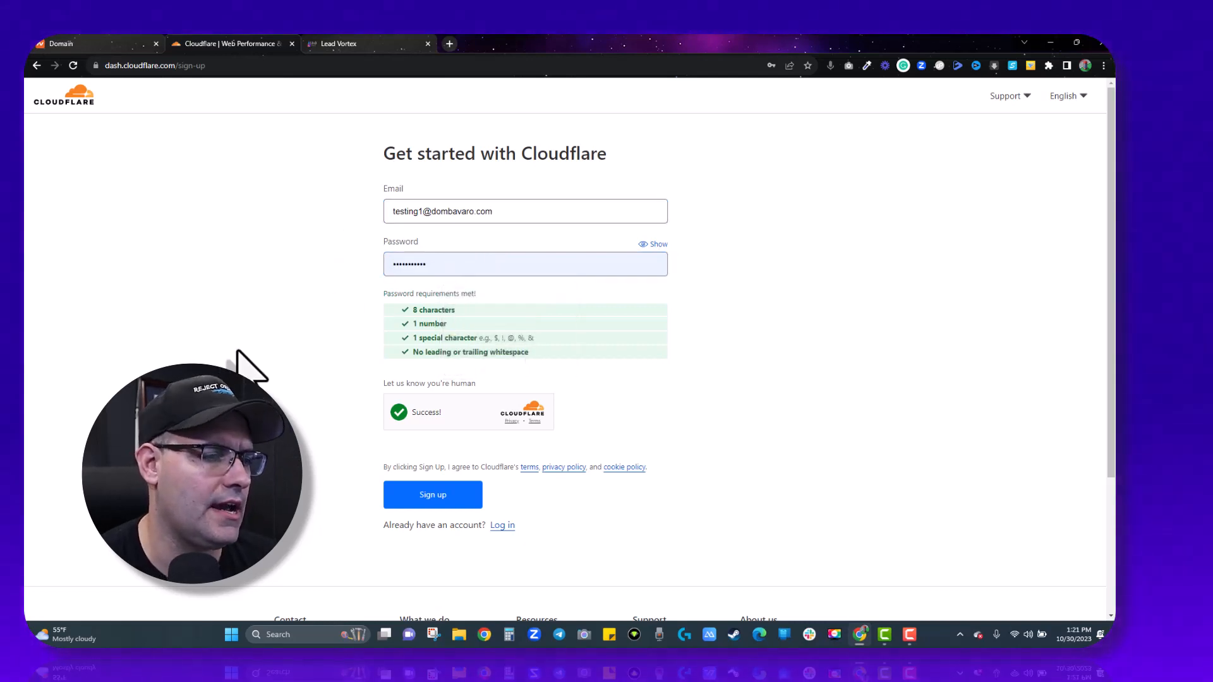
click(425, 497)
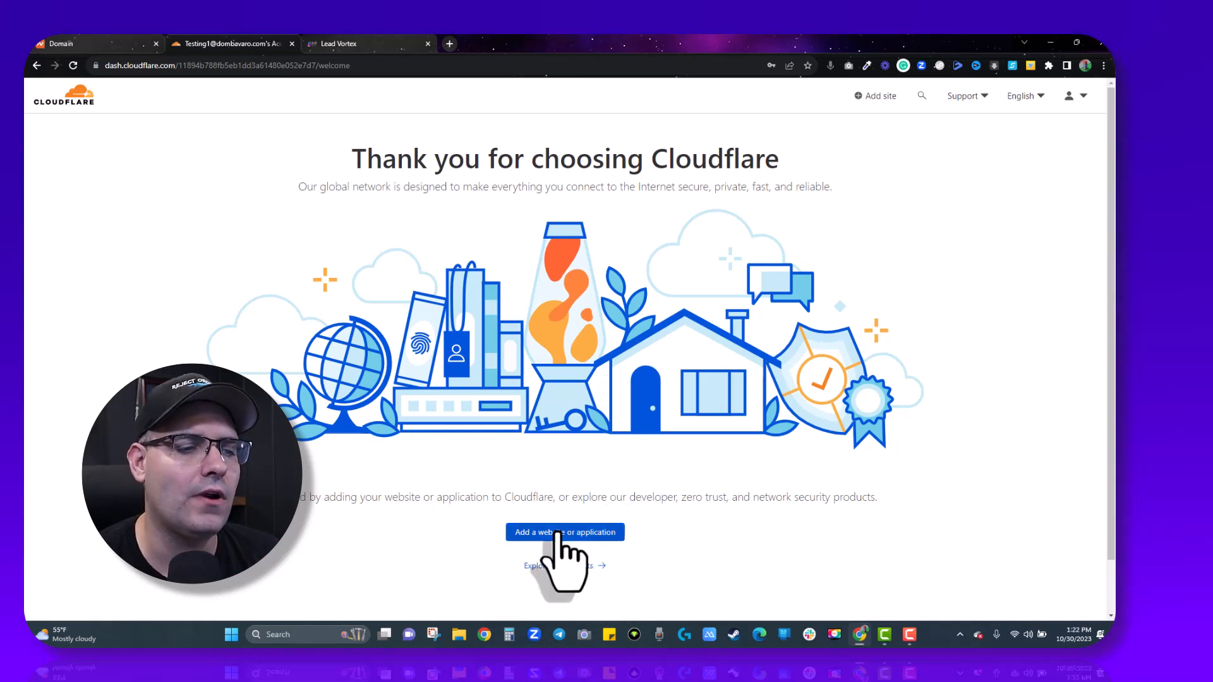
Enter earshot.info as the new website to add in Cloudflare and submit it.
click(559, 534)
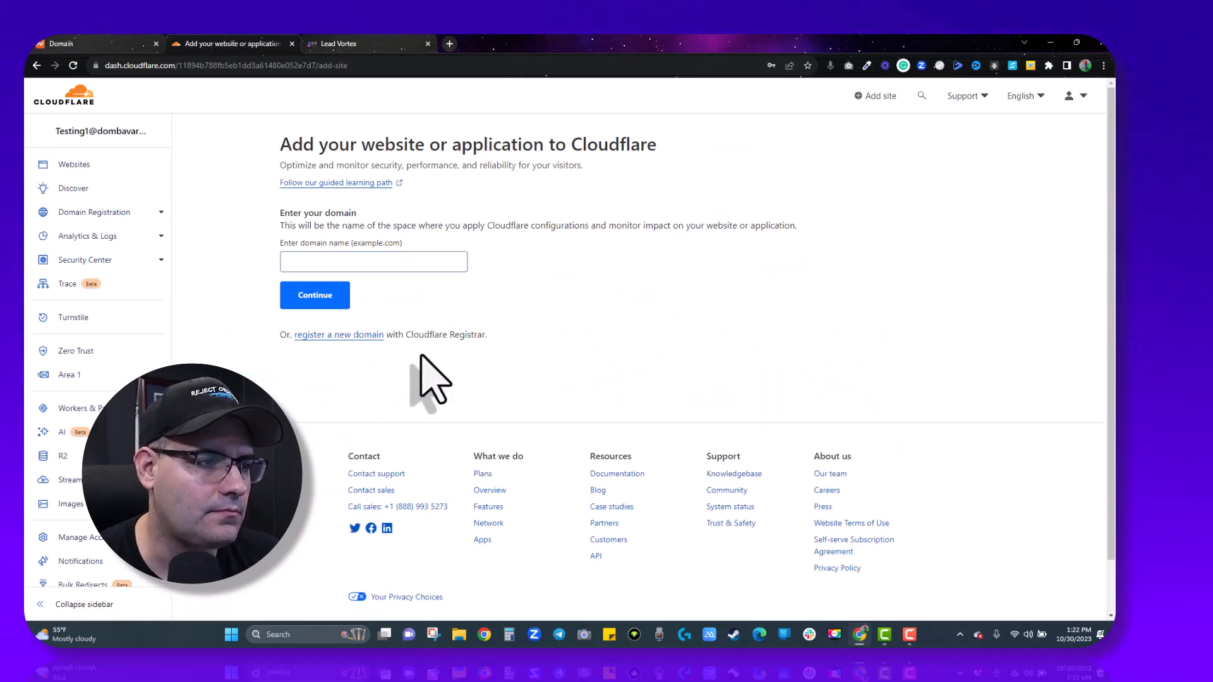
click(320, 268)
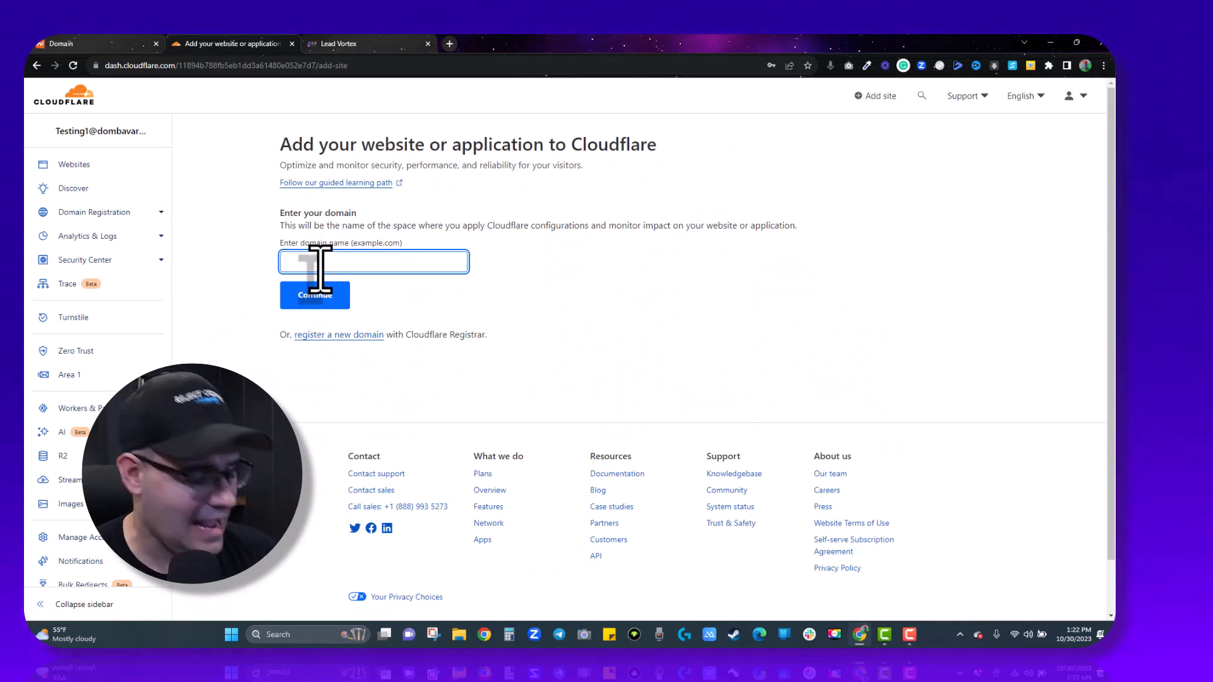
text(earshot)
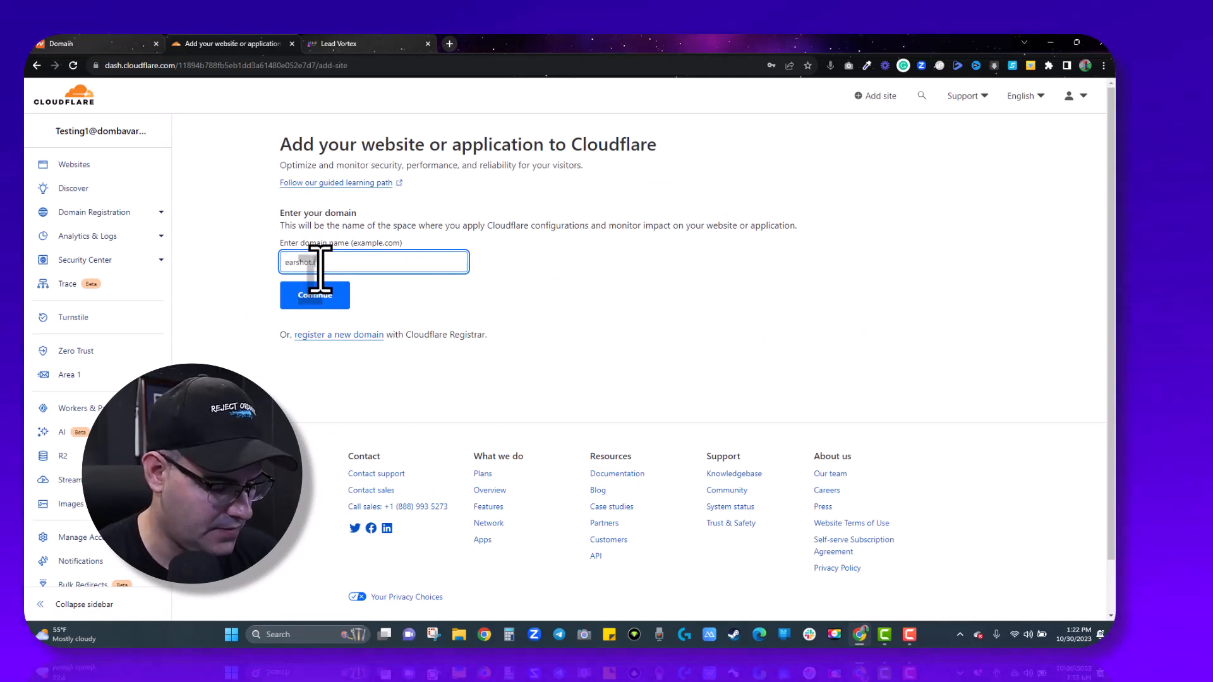
text(.ifm)
key(BackSpace)
key(BackSpace)
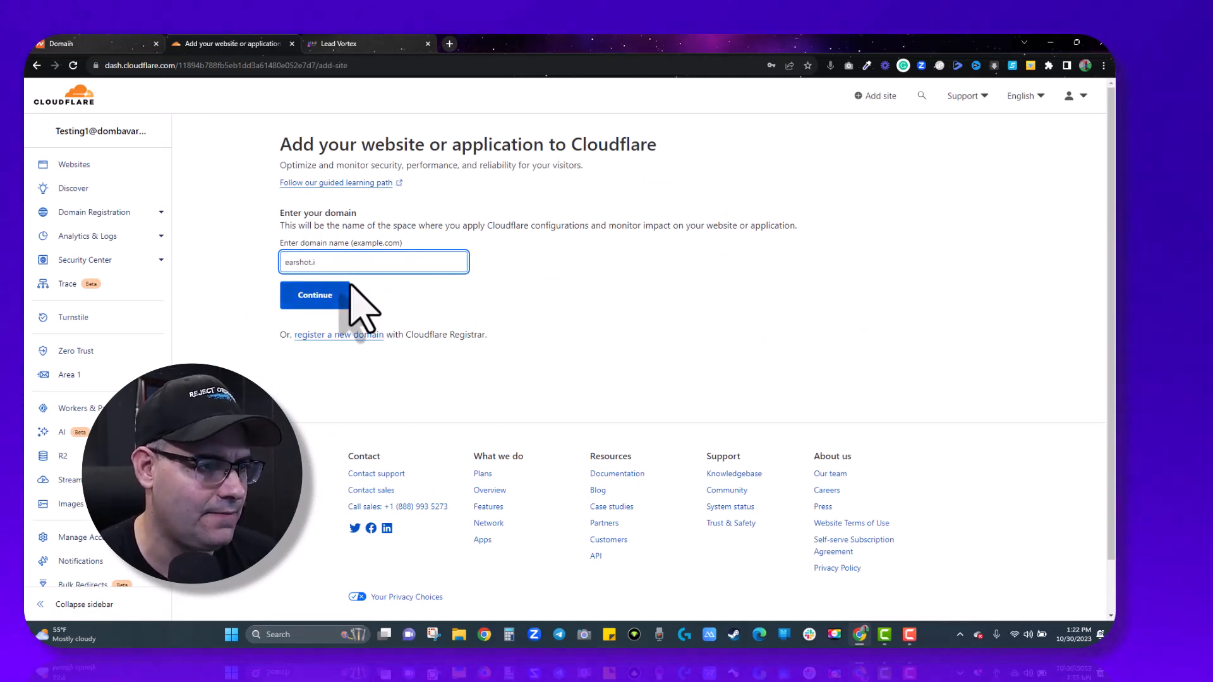
text(m)
key(BackSpace)
text(nfo)
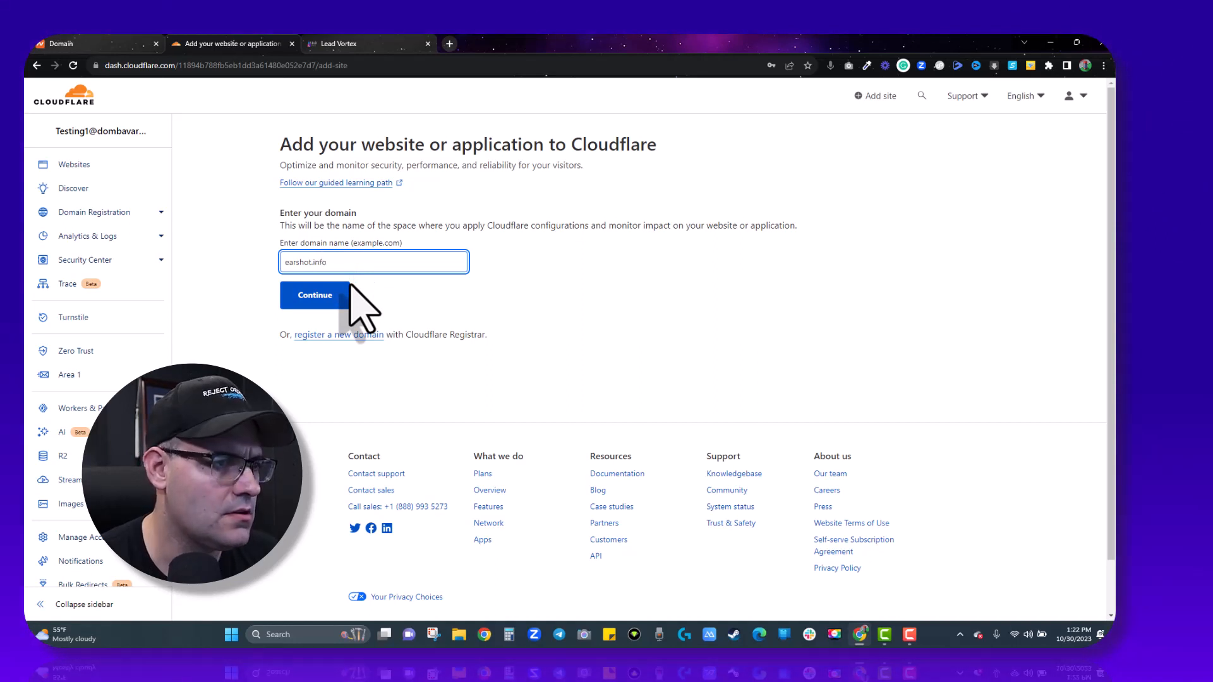
click(312, 293)
right_click(312, 293)
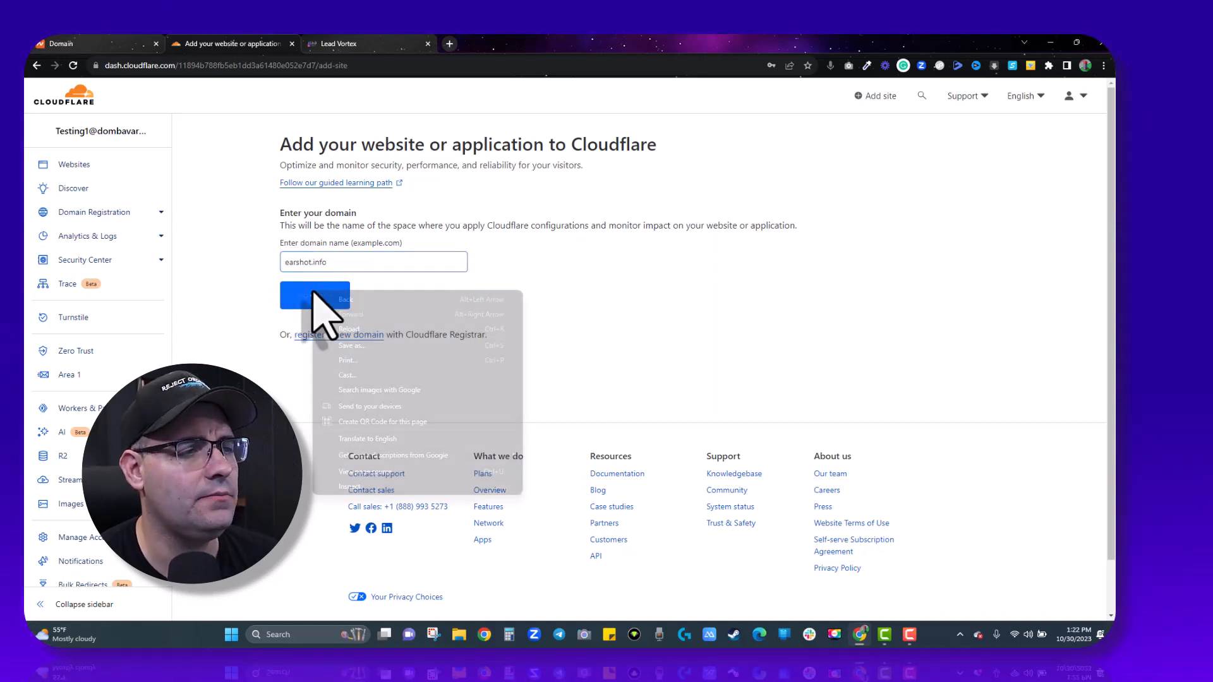
click(226, 305)
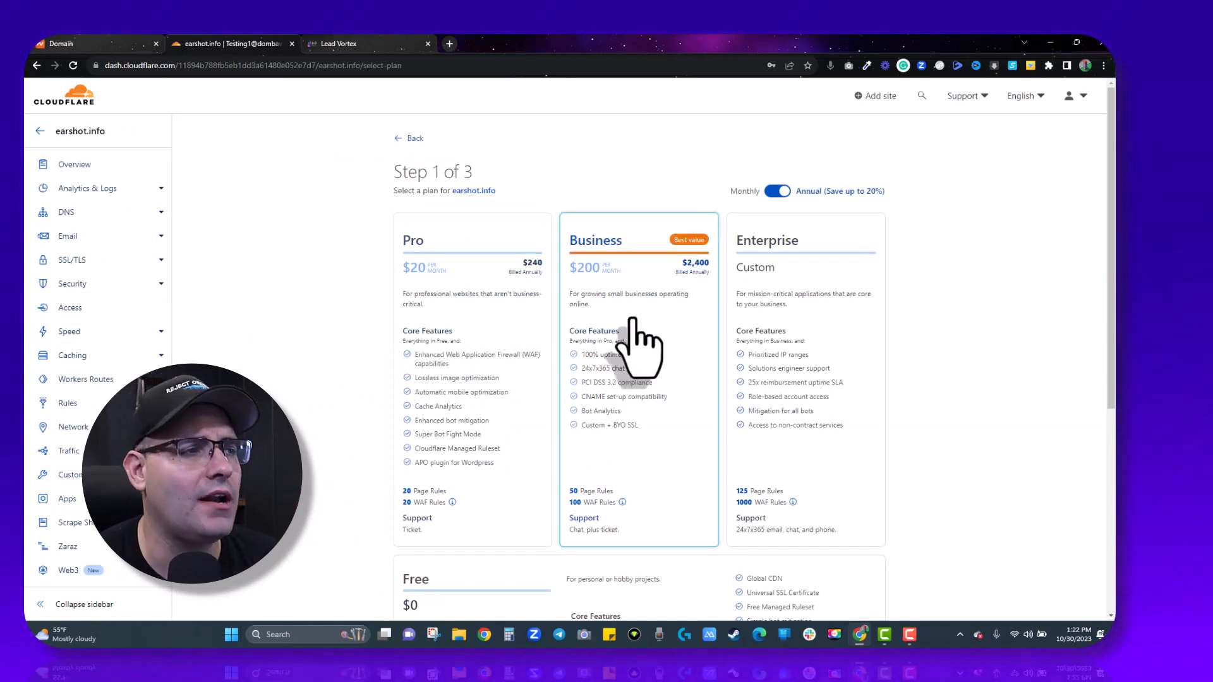
Choose the Free plan for earshot.info and accept the scanned DNS records.
scroll(646, 372, down, 1)
scroll(654, 398, down, 3)
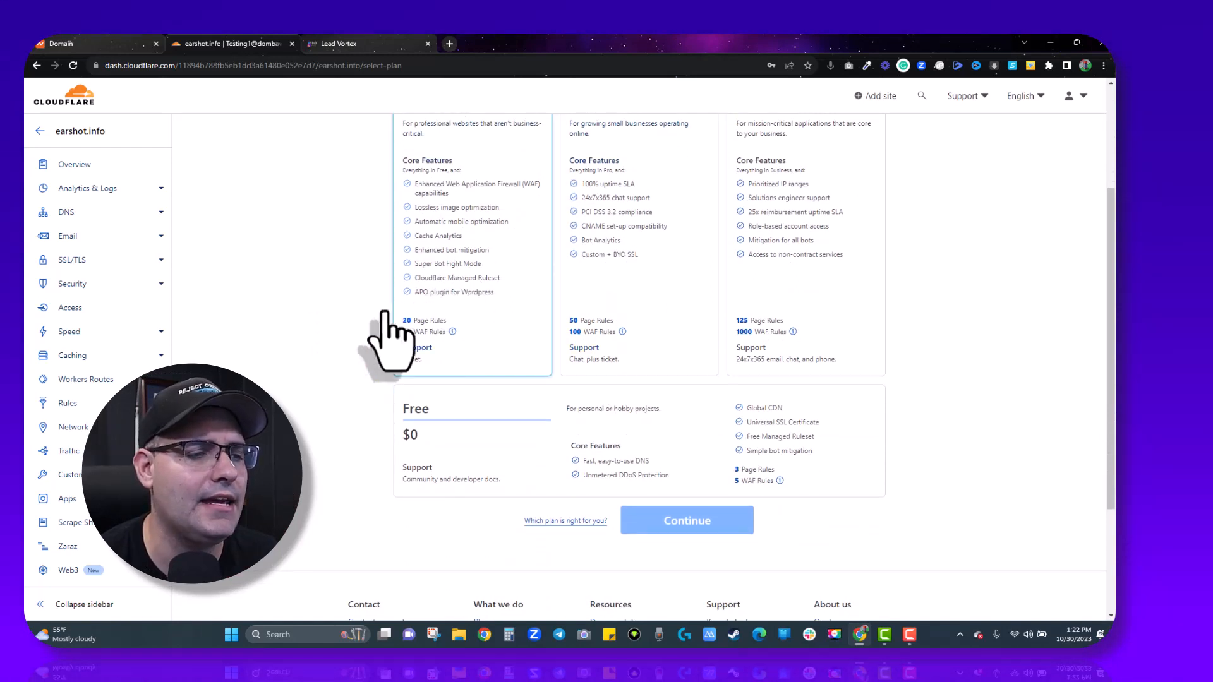
click(455, 411)
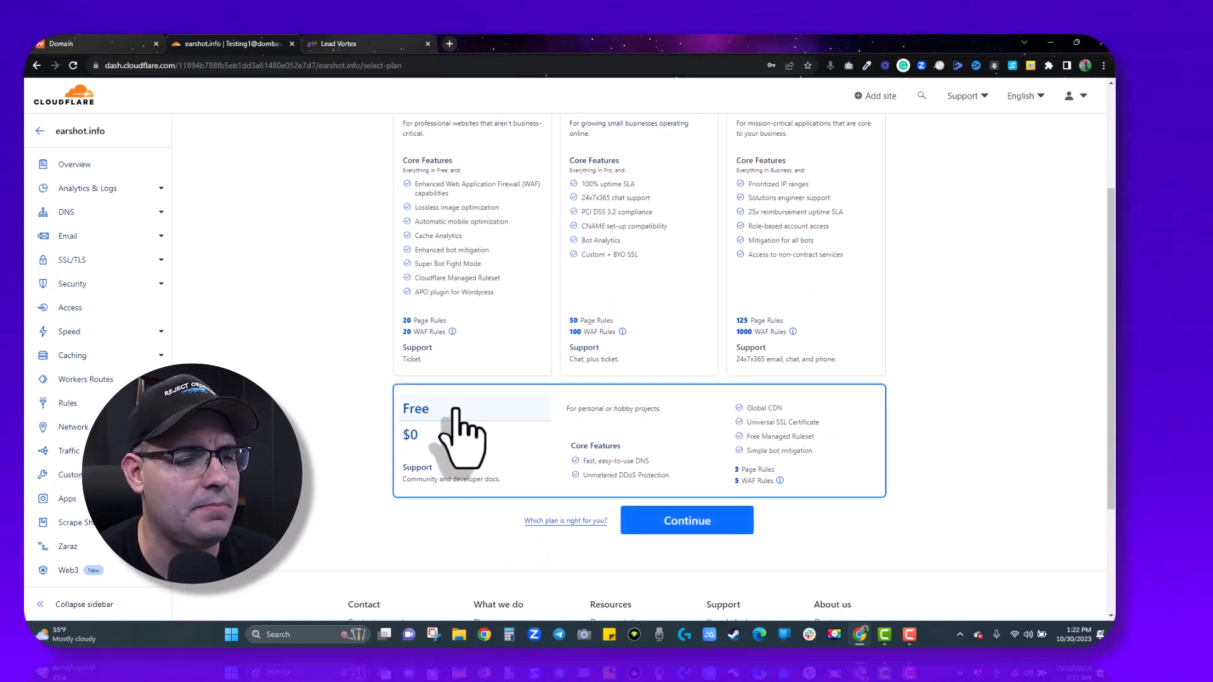
click(708, 522)
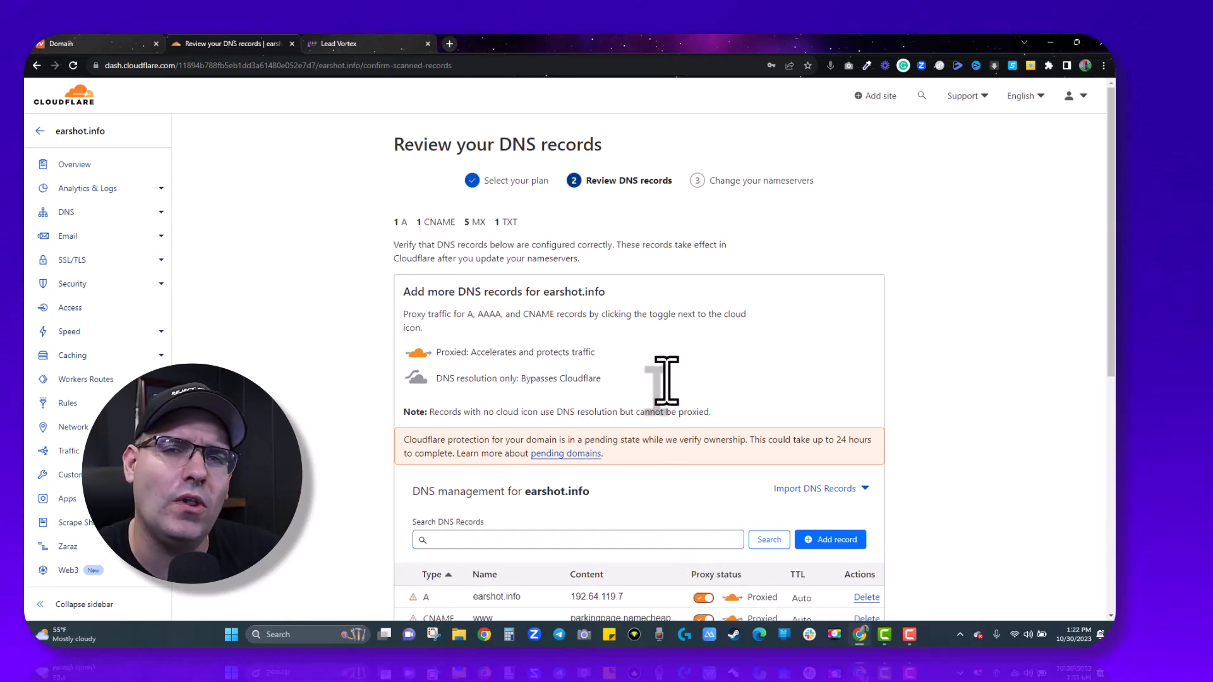
scroll(666, 381, down, 7)
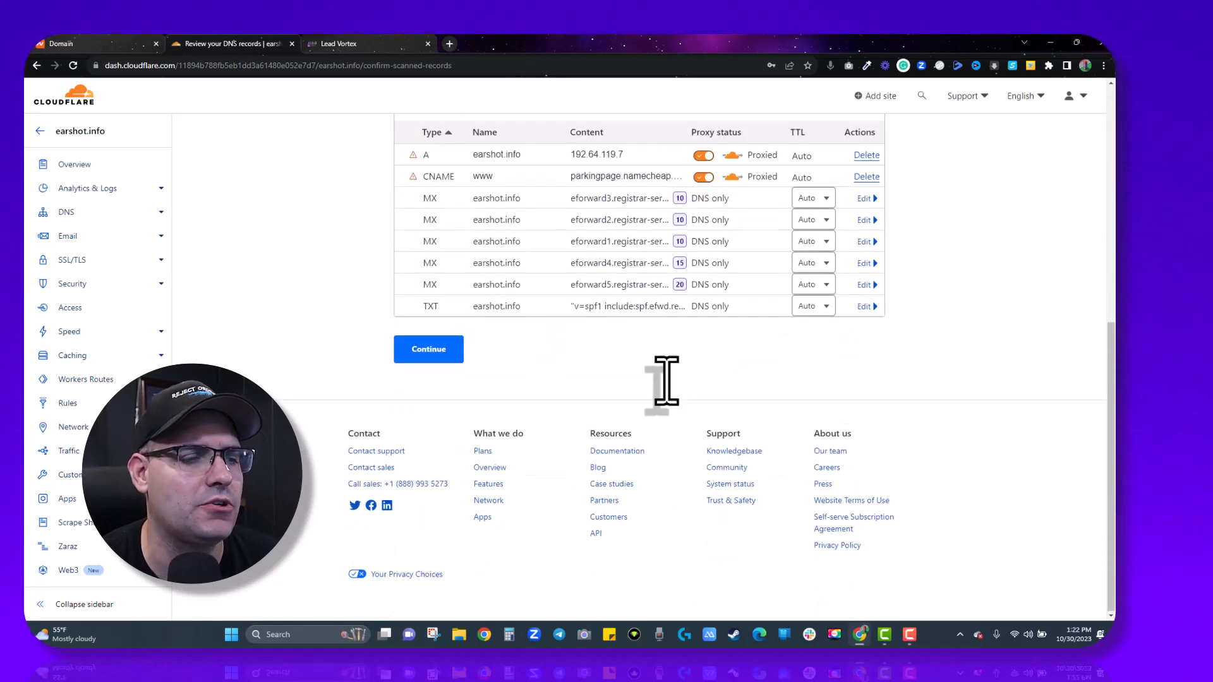
click(442, 351)
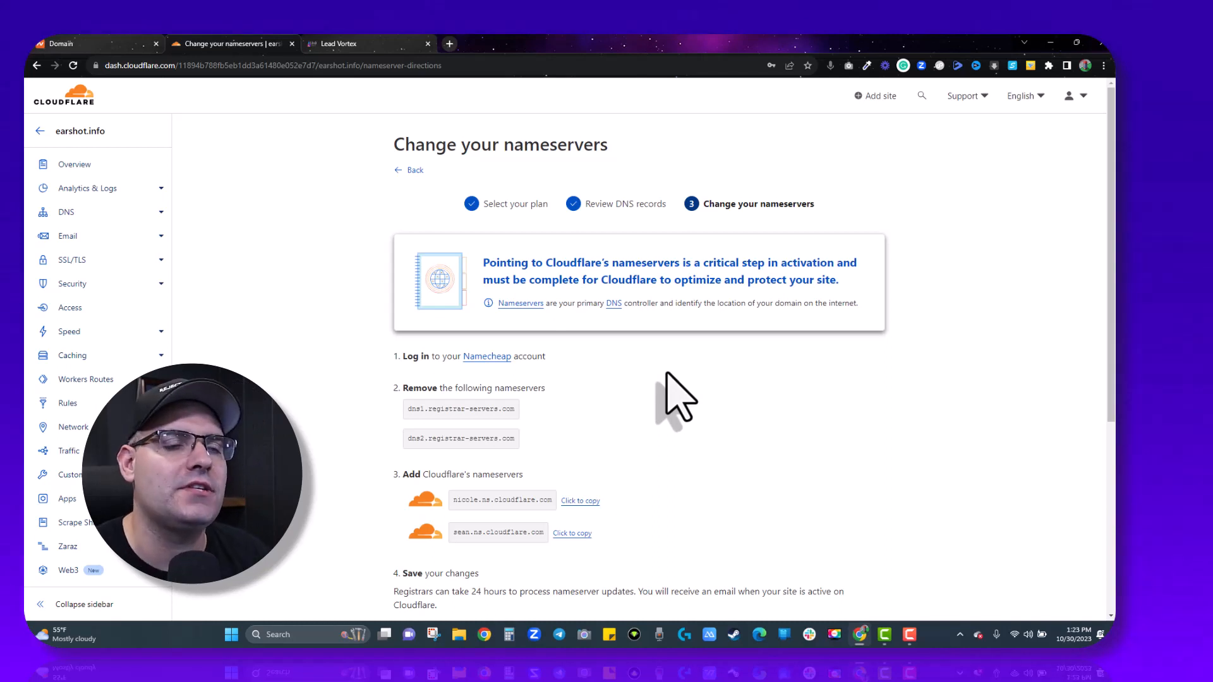
Copy the nicole.ns.cloudflare.com nameserver and return to the Namecheap domain page.
scroll(676, 397, down, 1)
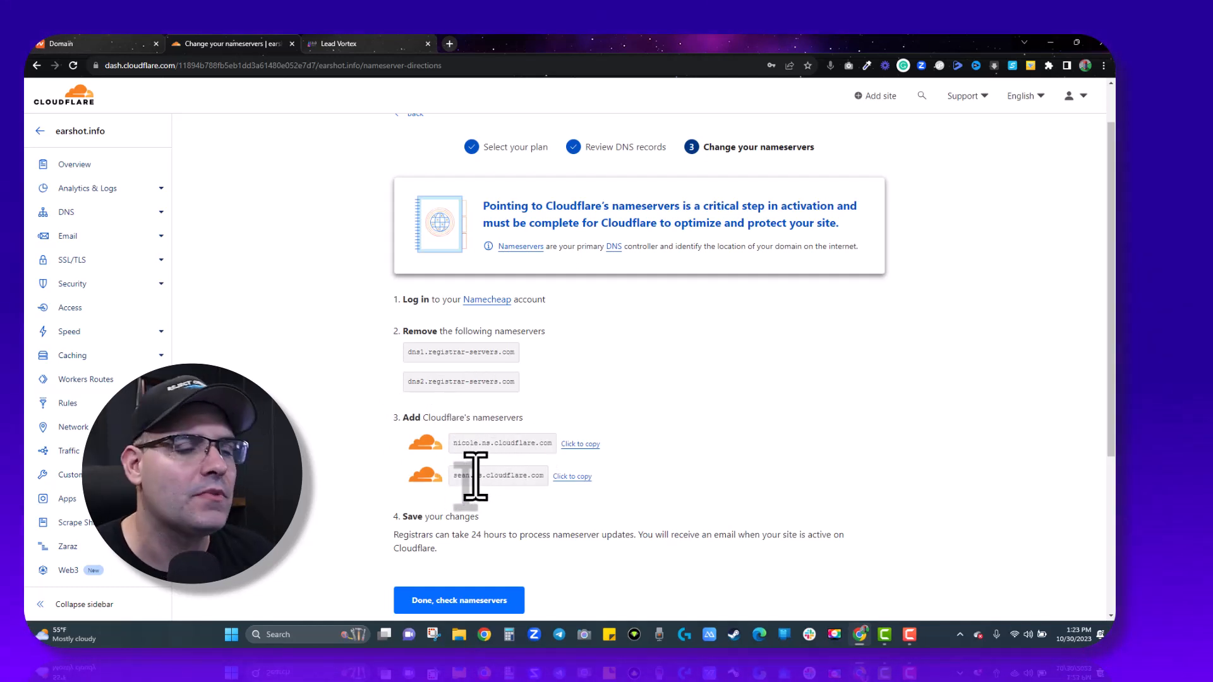
click(580, 444)
key(ctrl+shift+Tab)
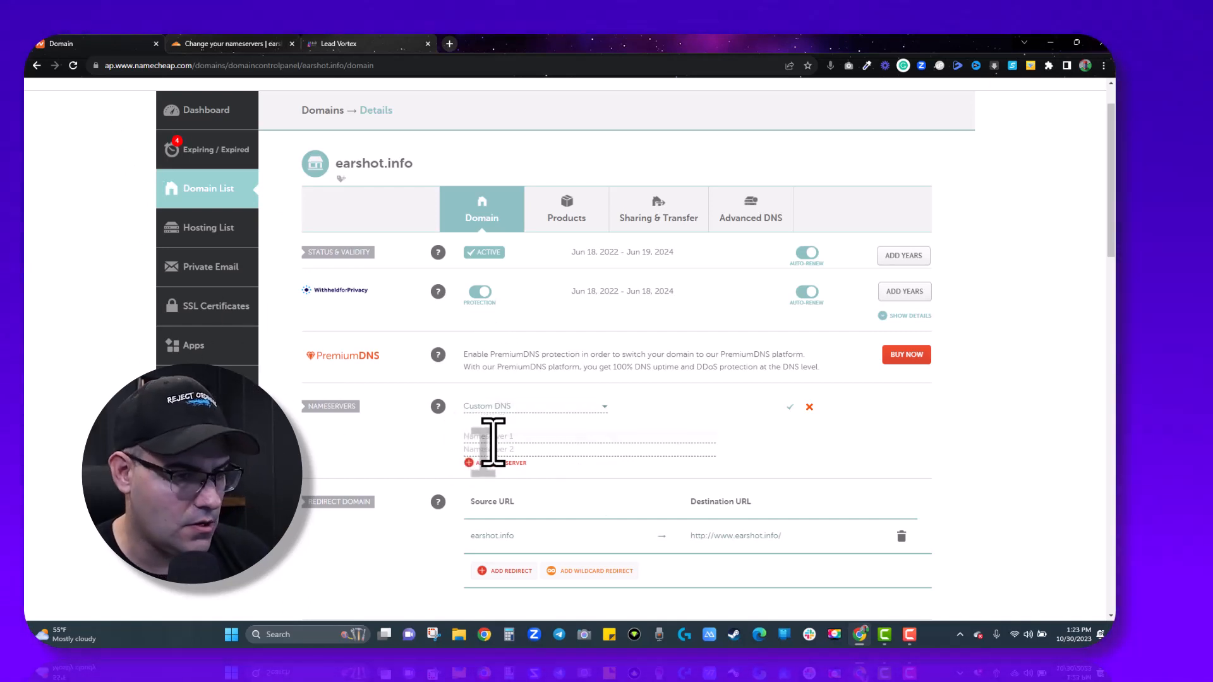
Paste nicole.ns.cloudflare.com into Nameserver 1 and copy sean.ns.cloudflare.com from Cloudflare.
right_click(492, 442)
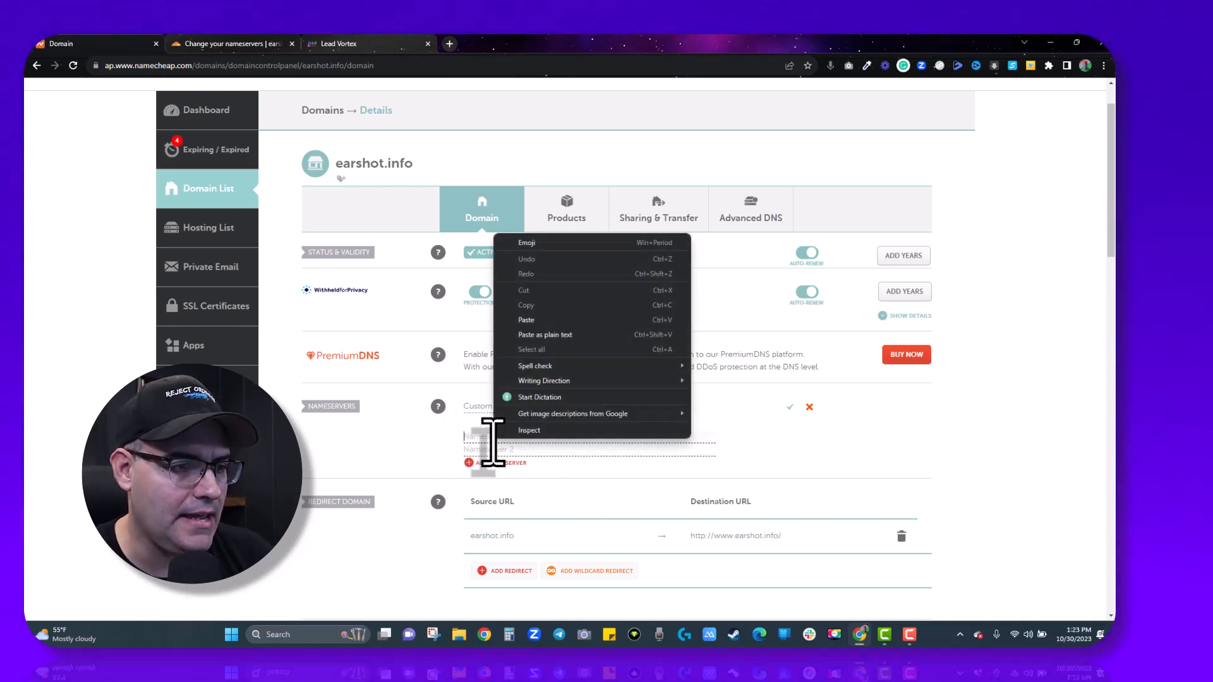
click(524, 329)
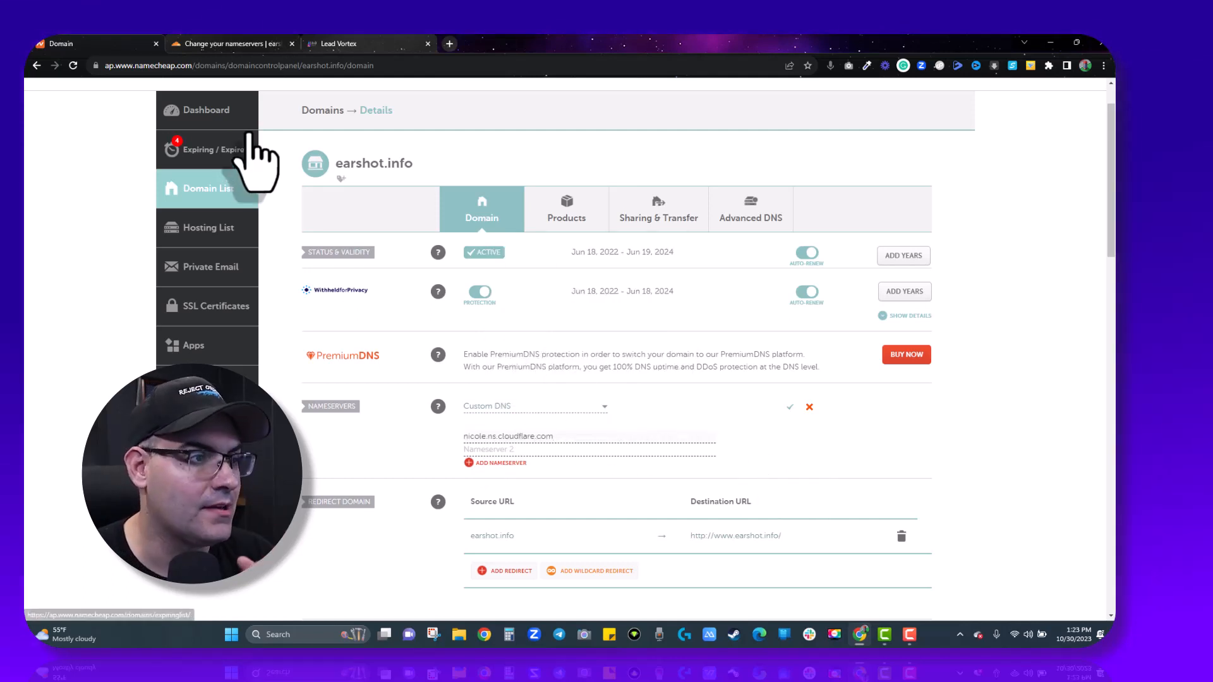
key(ctrl+Tab)
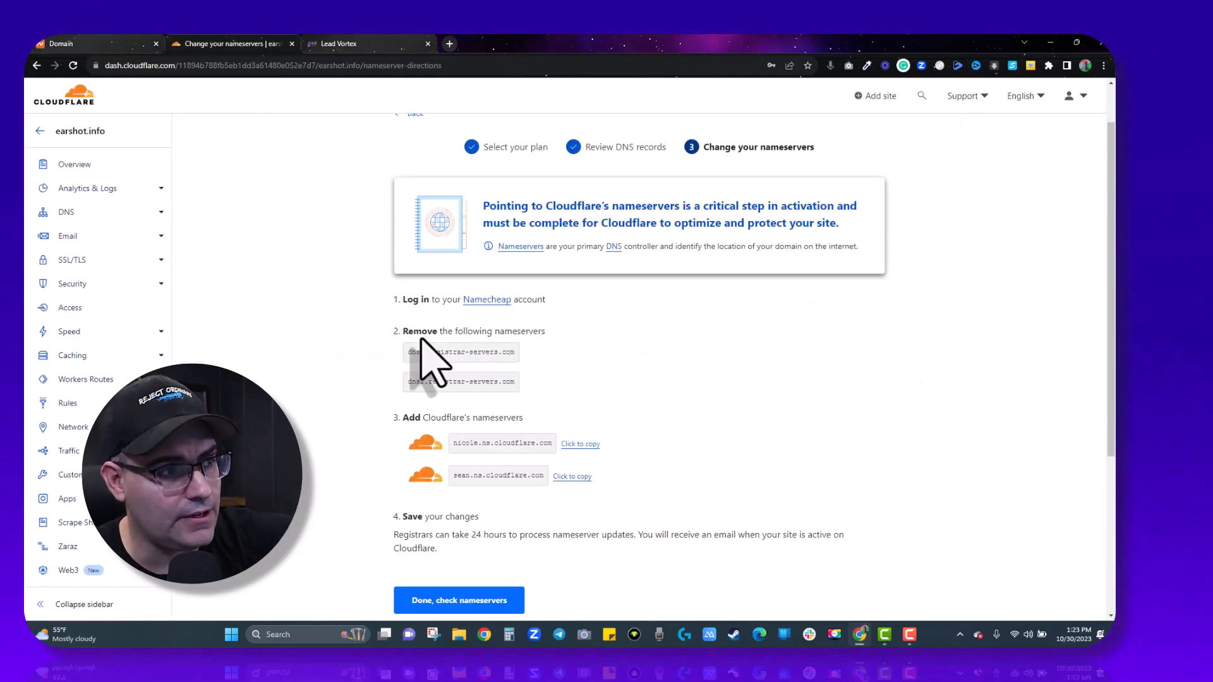
click(573, 478)
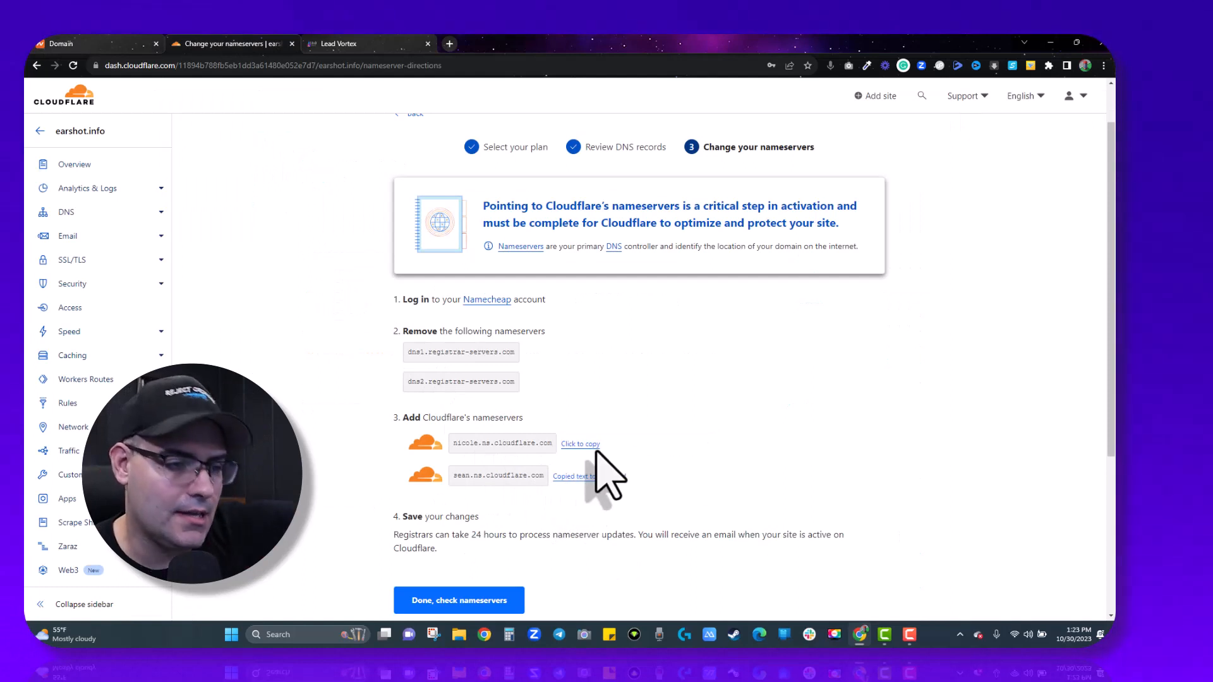
Paste sean.ns.cloudflare.com into Nameserver 2 and save the custom nameservers.
key(ctrl+shift+Tab)
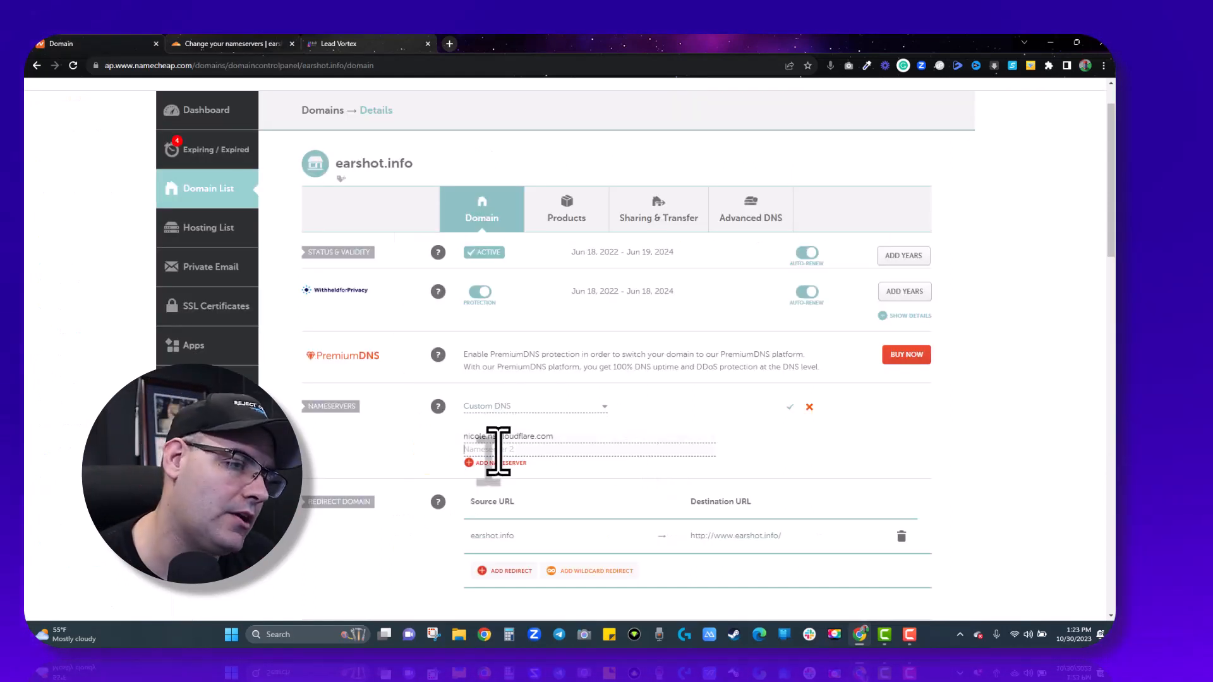
right_click(499, 449)
click(527, 335)
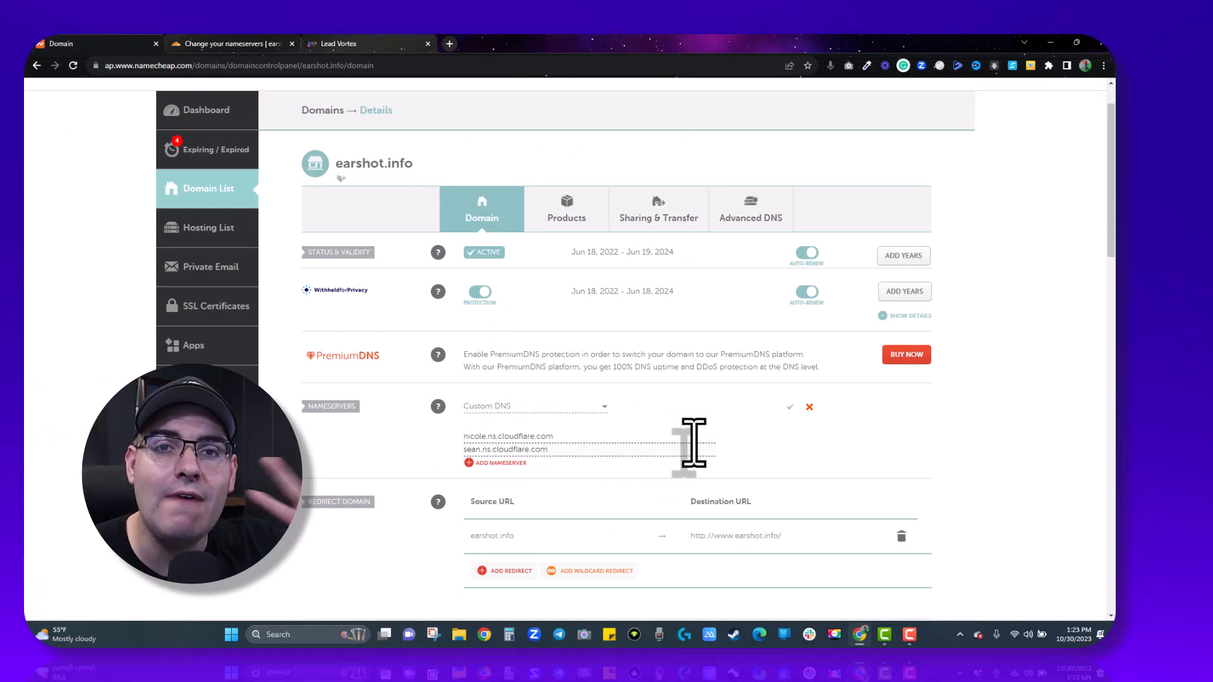
click(789, 408)
click(204, 46)
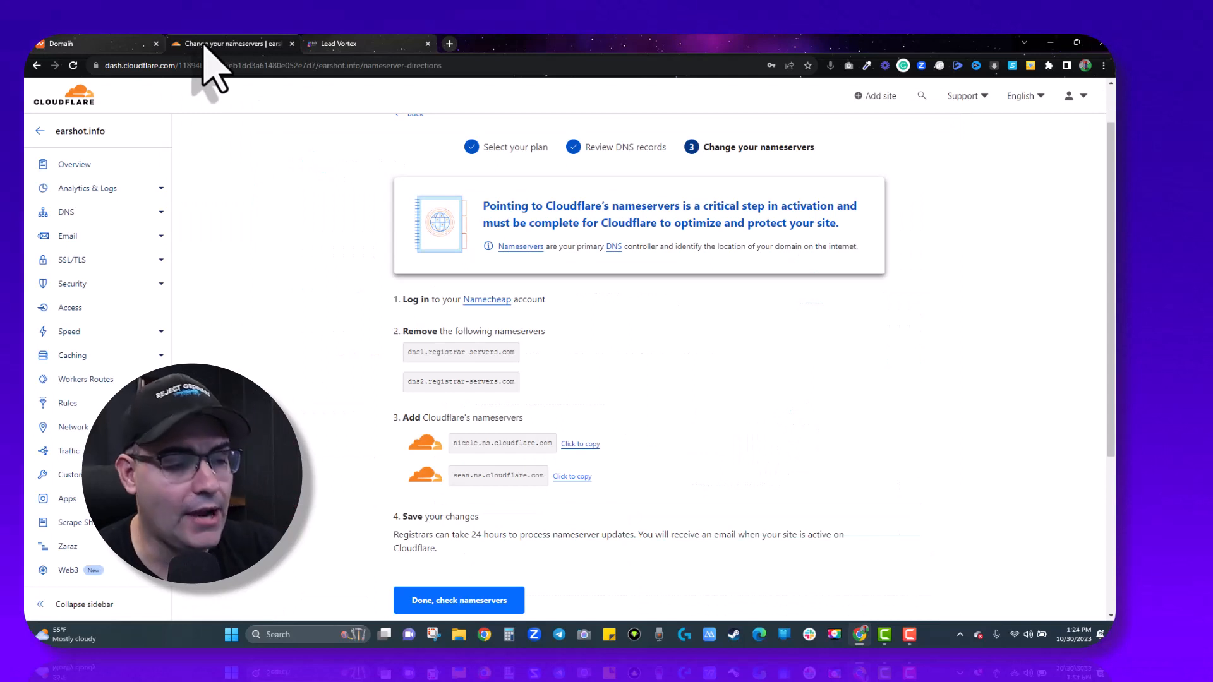
Confirm the nameserver change and finish quick start with Automatic HTTPS Rewrites, Always Use HTTPS and Brotli enabled.
scroll(709, 466, down, 2)
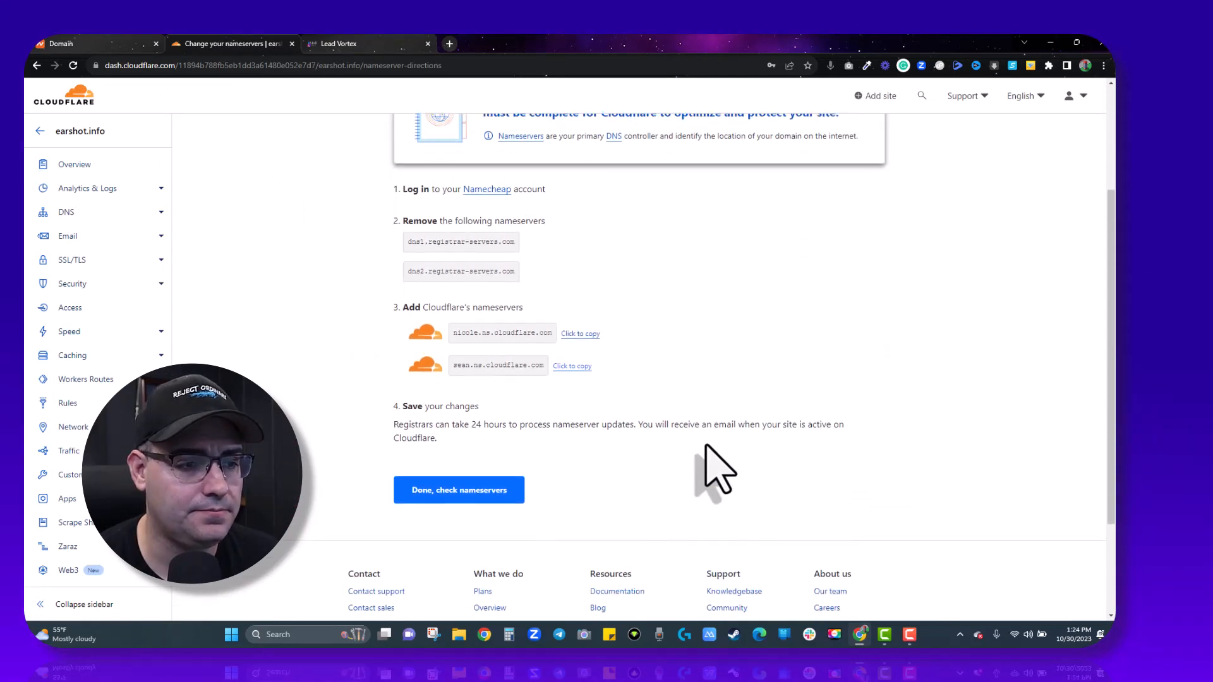
click(507, 488)
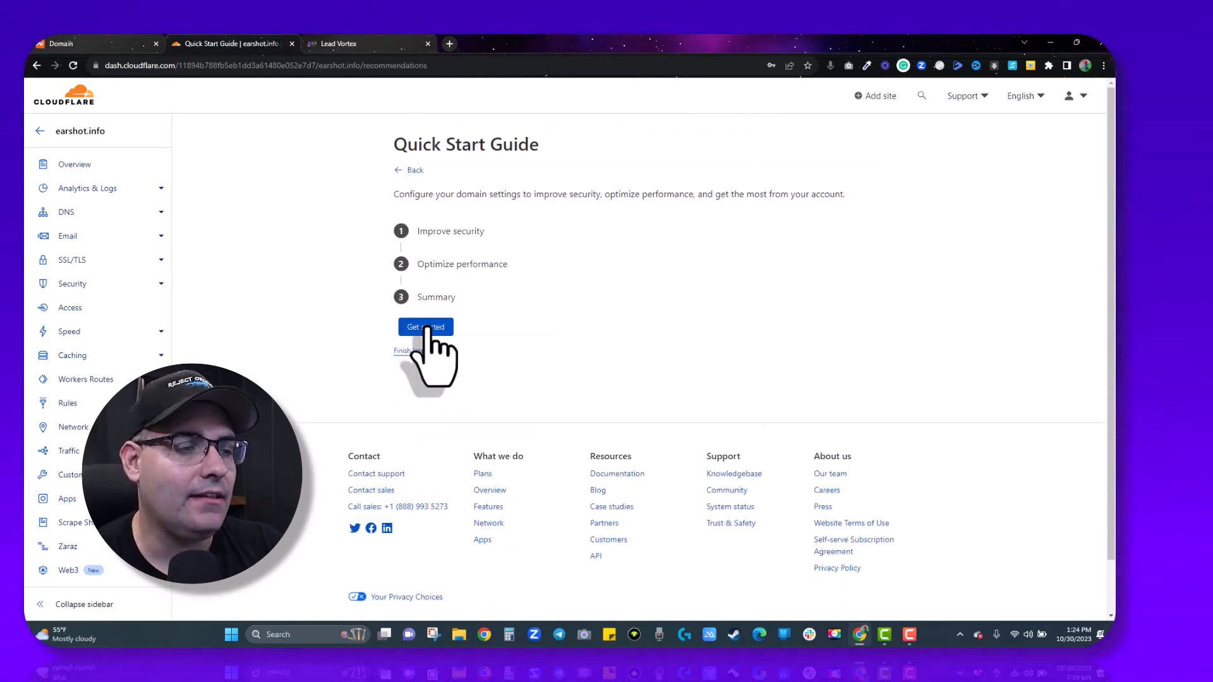
click(426, 327)
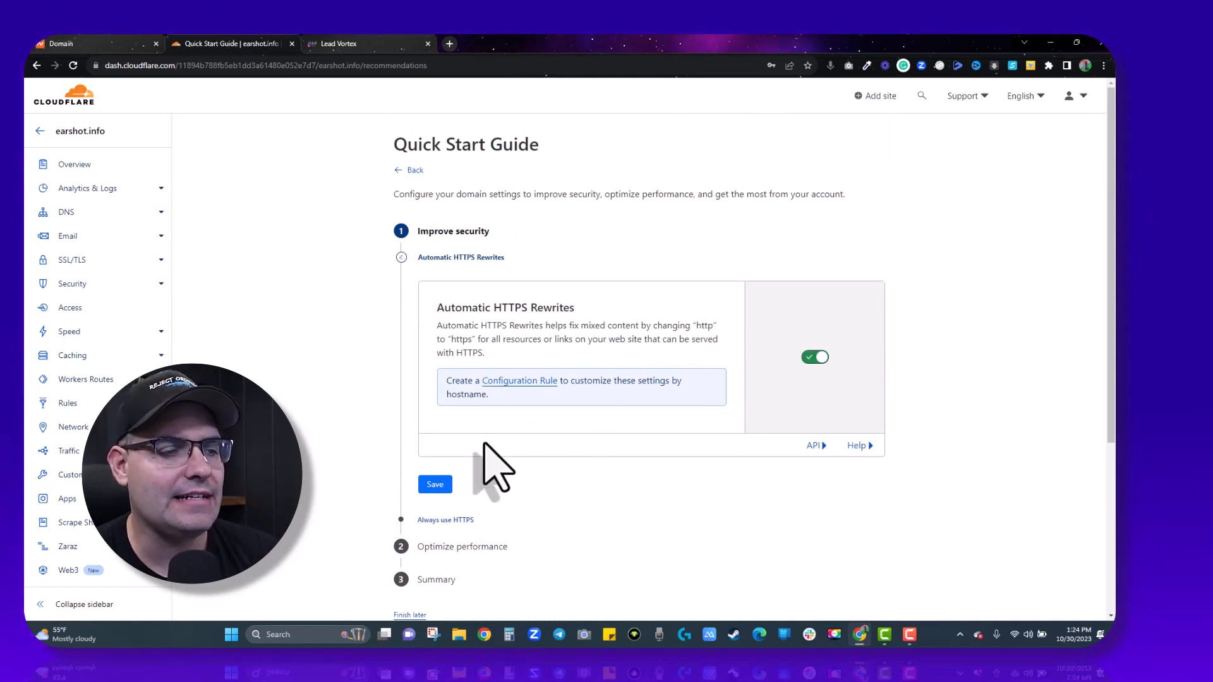
click(435, 485)
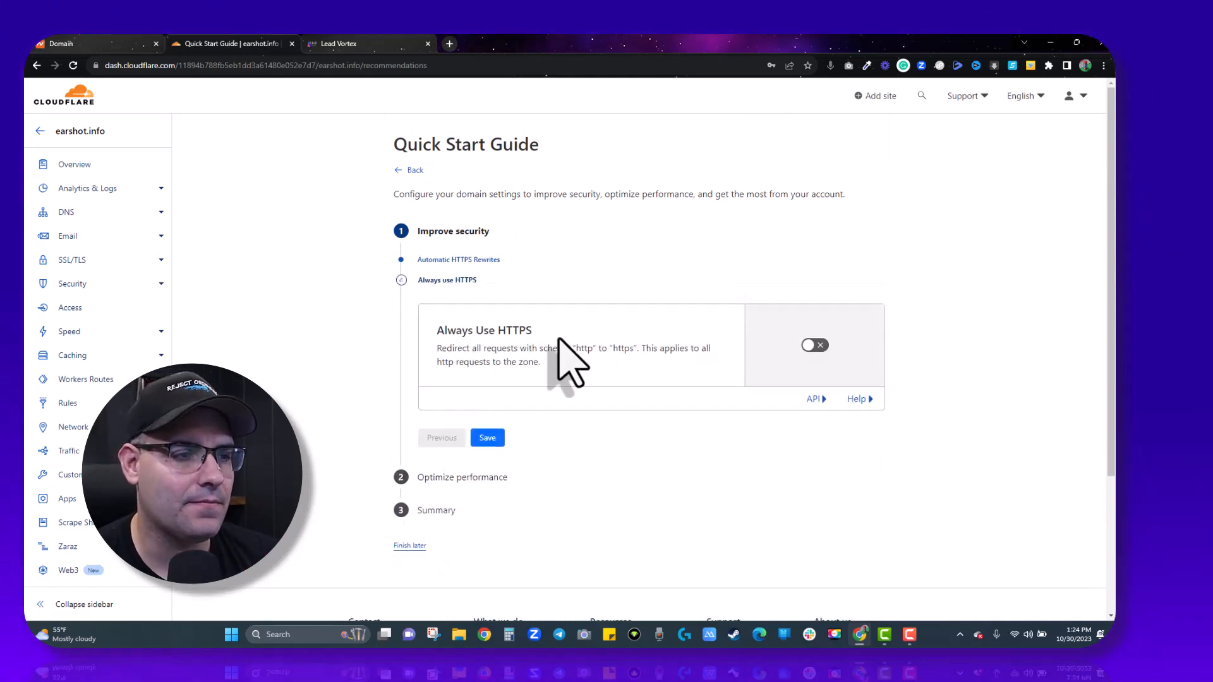
click(814, 345)
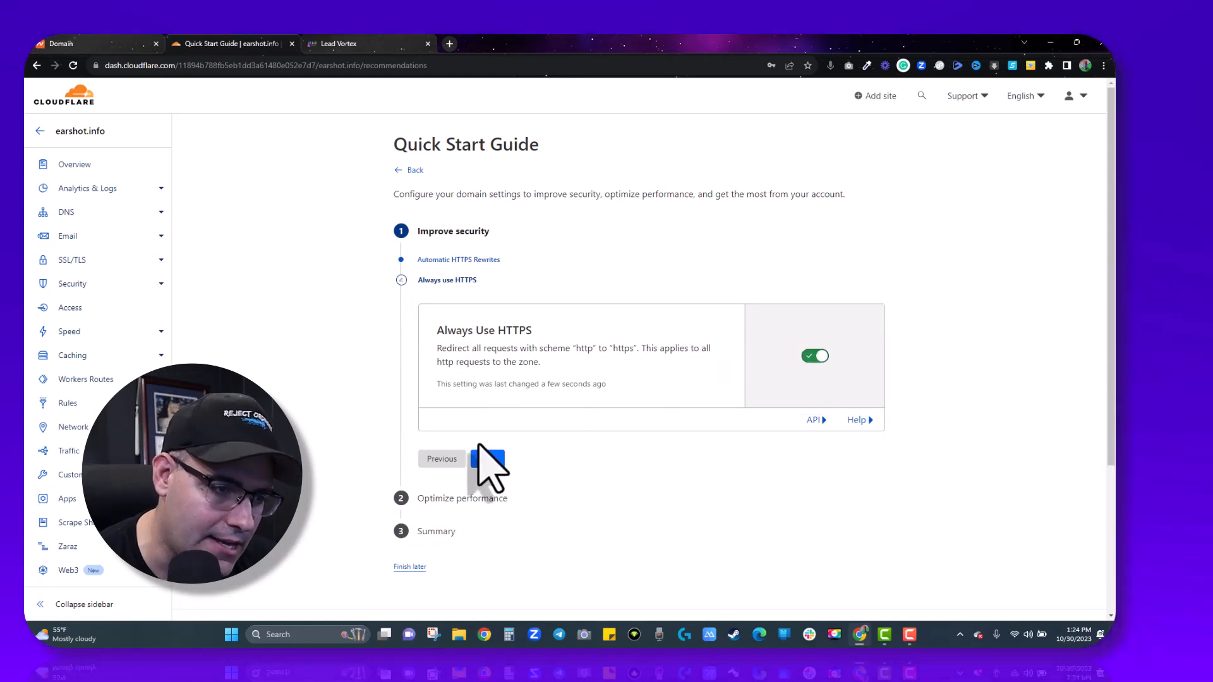
click(488, 459)
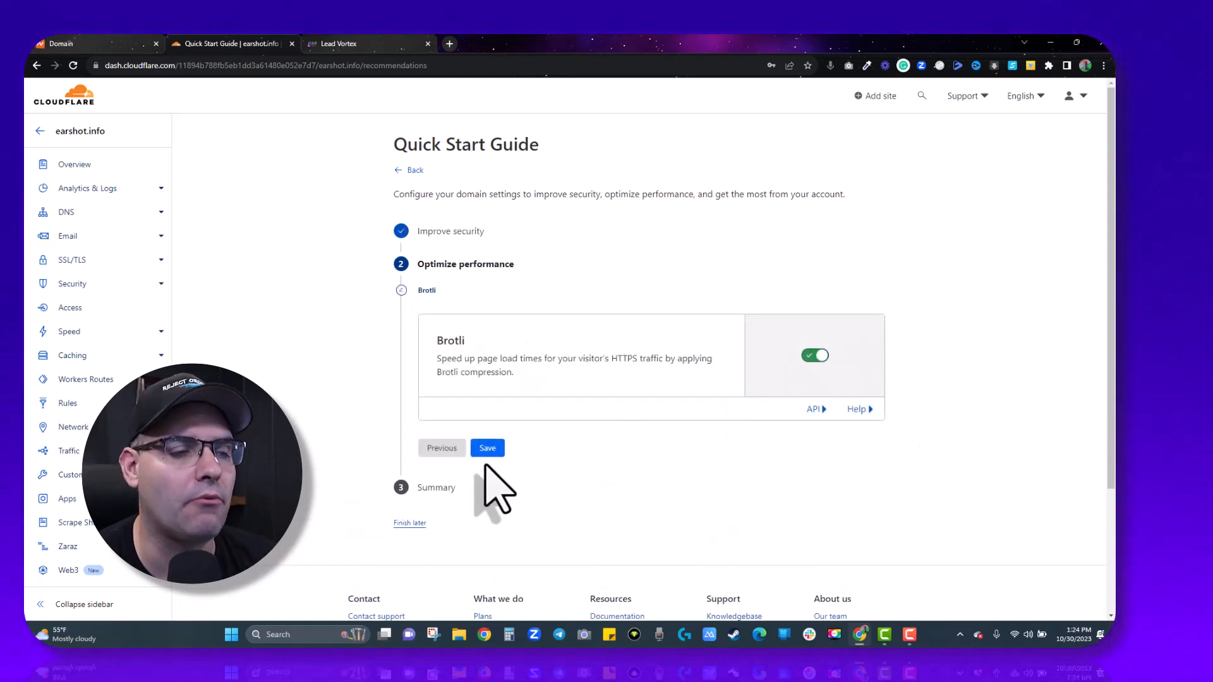
click(488, 448)
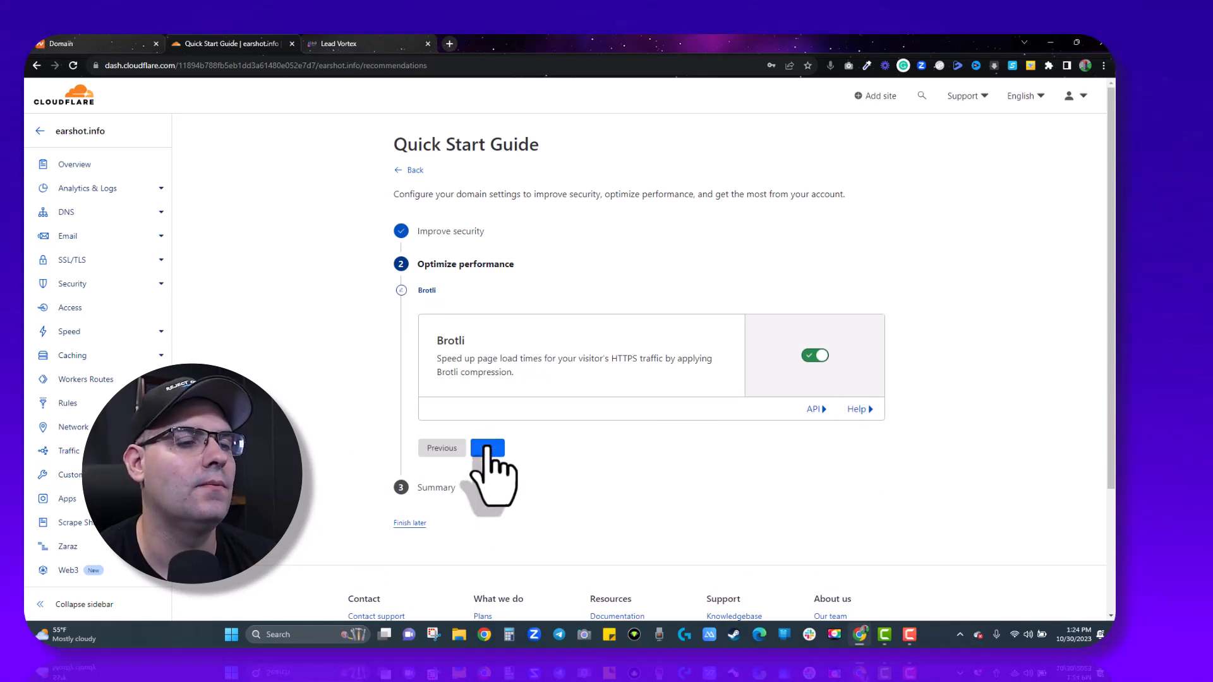
click(435, 414)
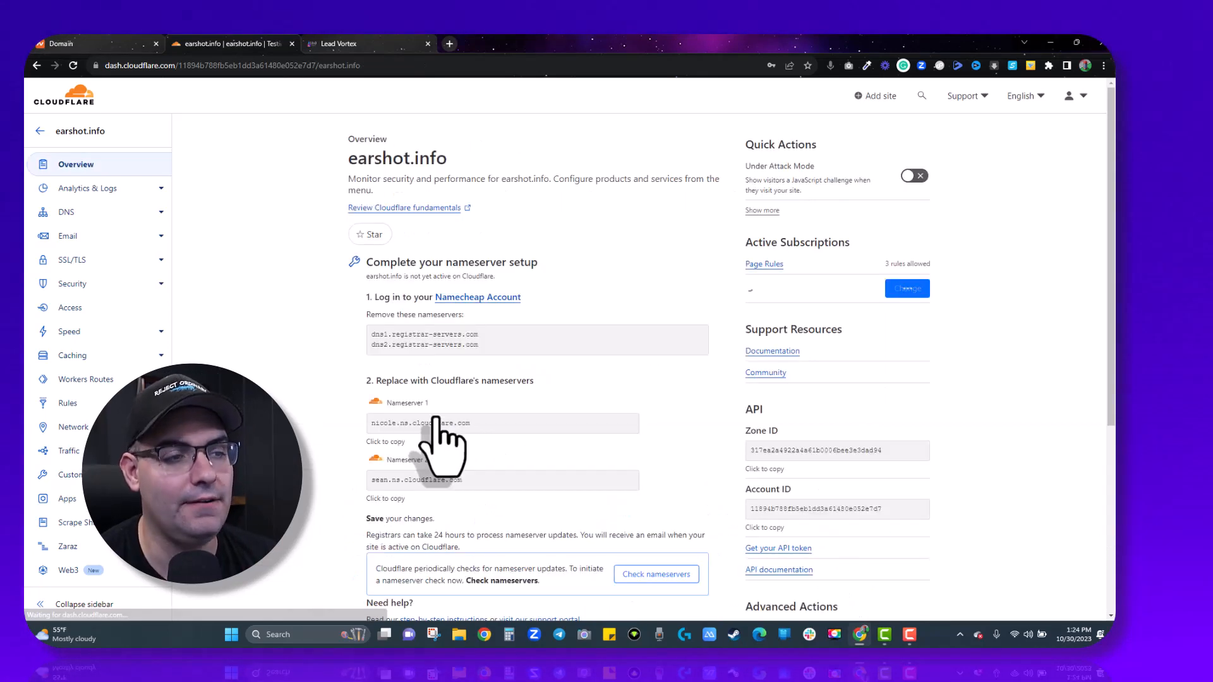
Run Check nameservers on the earshot.info Overview until Cloudflare reports it is protecting the site.
scroll(654, 404, down, 1)
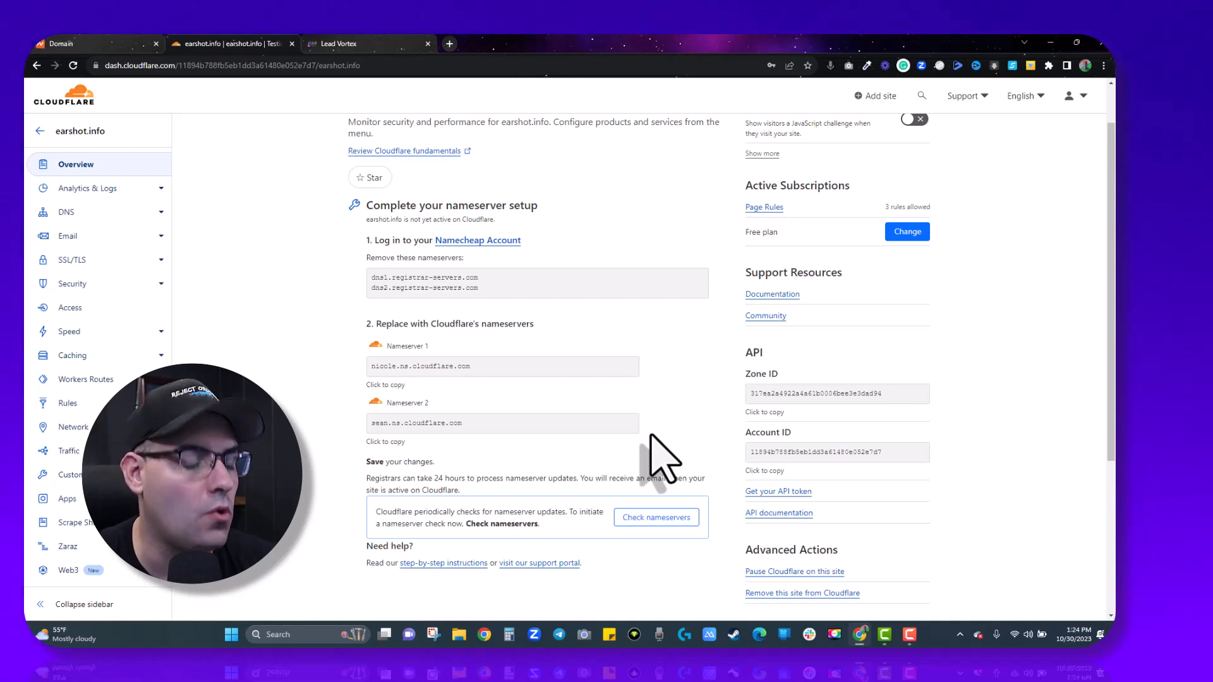
scroll(657, 458, up, 1)
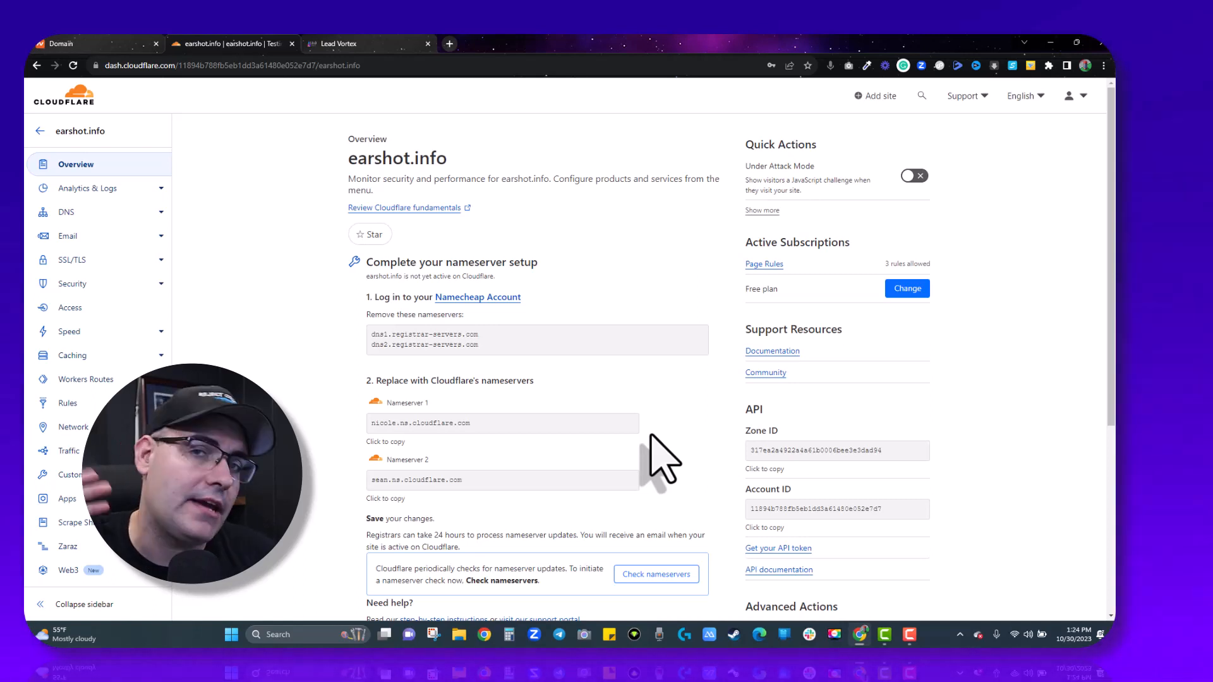
scroll(654, 468, down, 1)
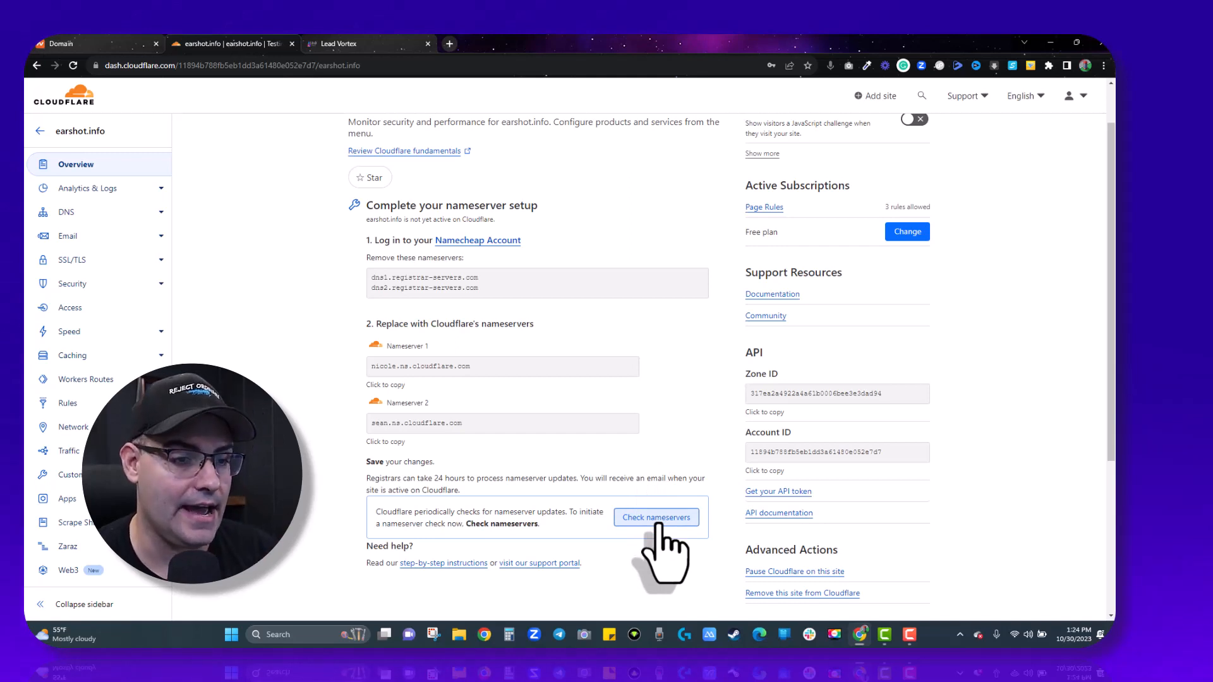
click(657, 517)
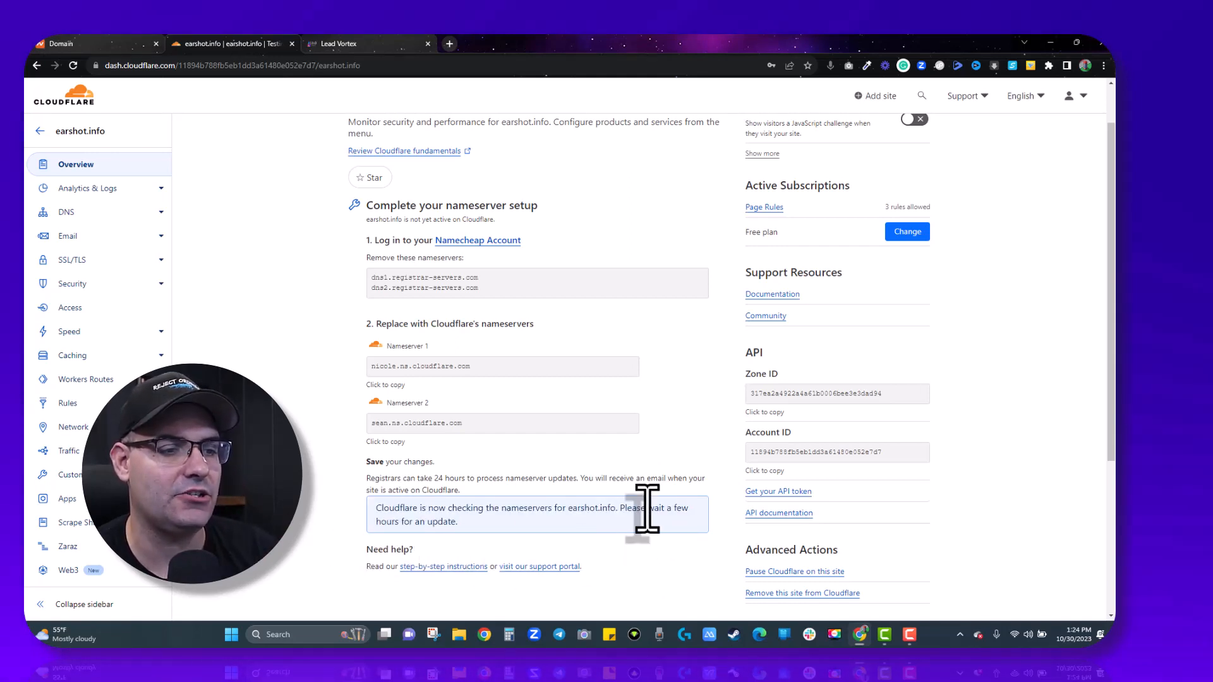
scroll(435, 536, up, 1)
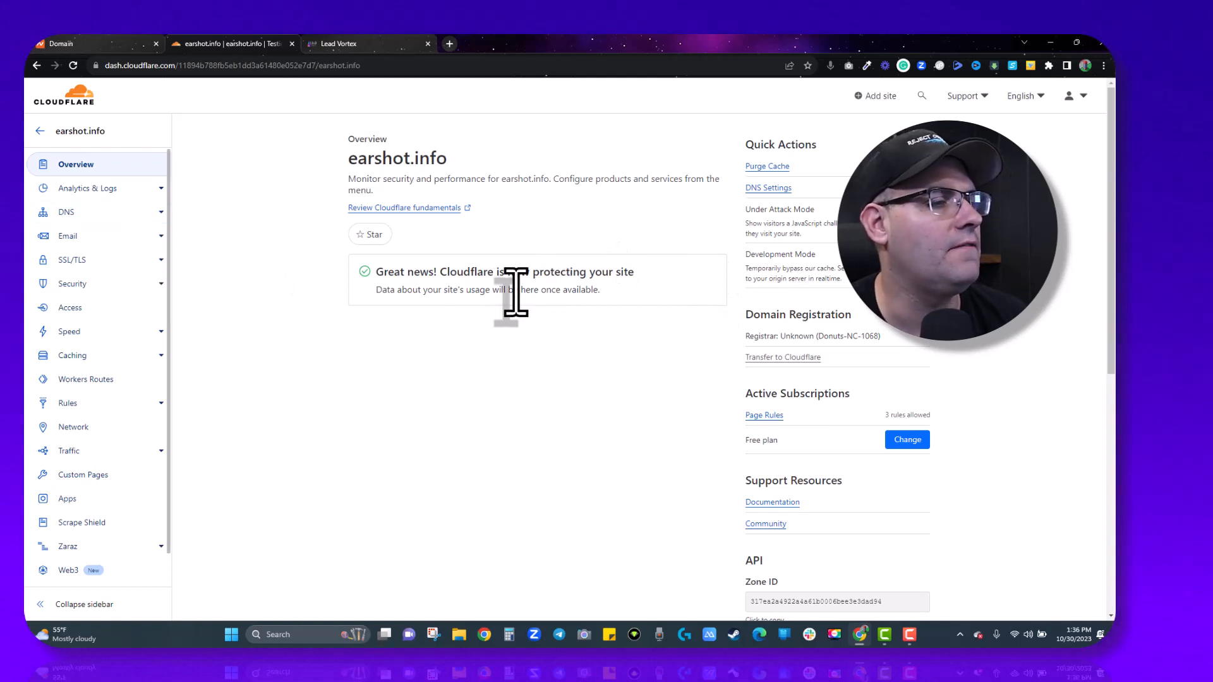
Reload the earshot.info overview and go to Rules > Page Rules.
click(66, 167)
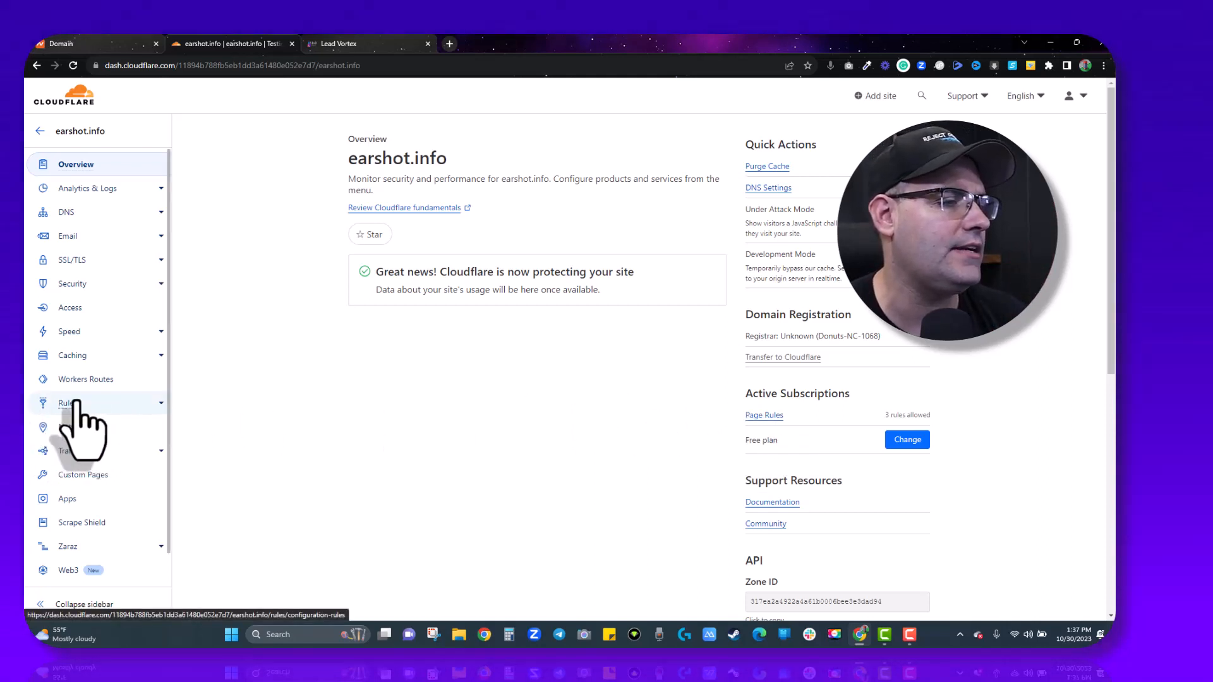
click(161, 403)
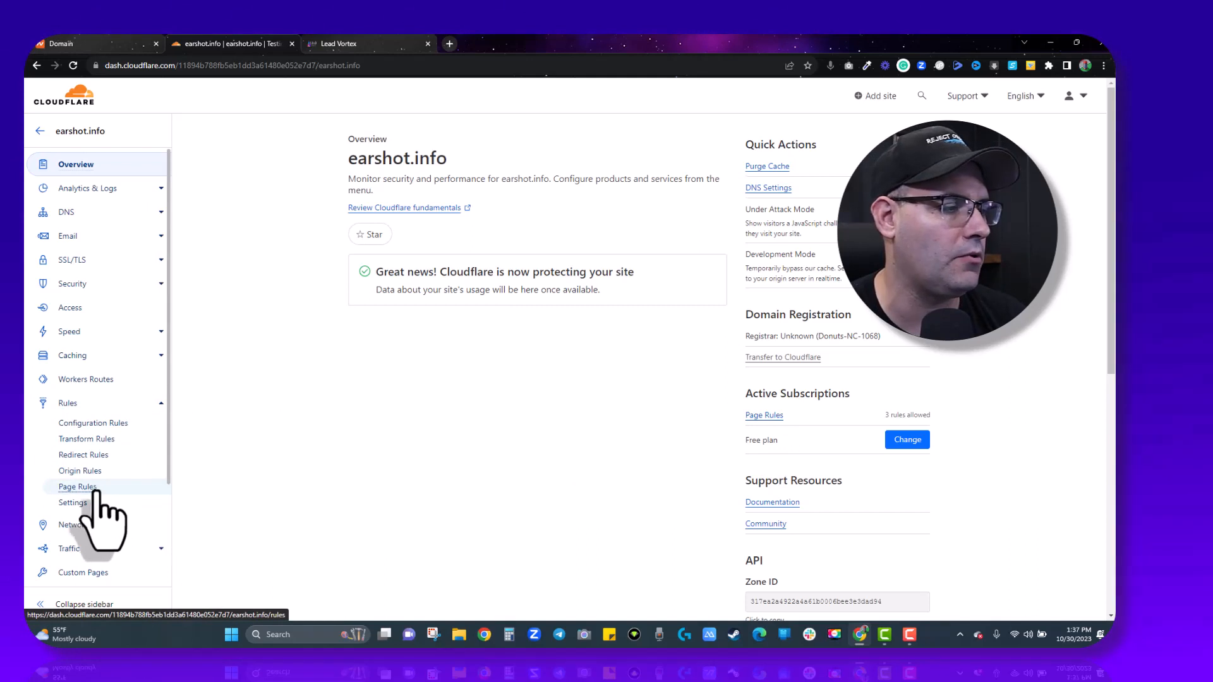
click(94, 487)
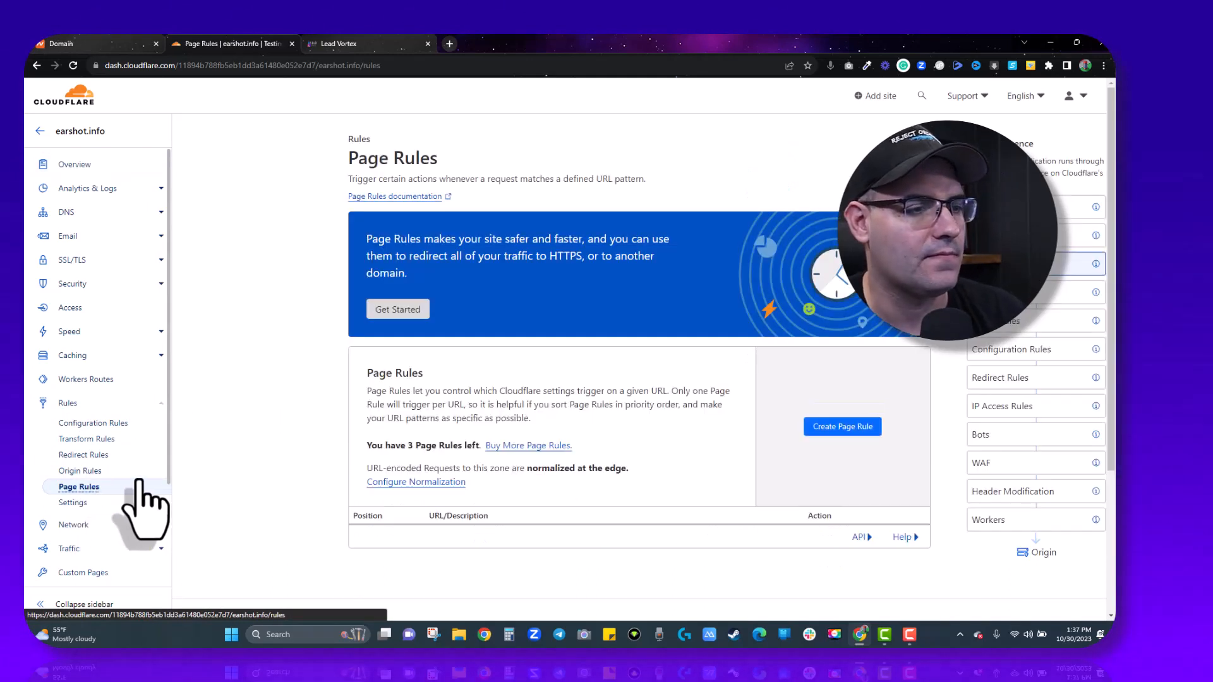
Create a new page rule matching the URL pattern earshot.info/*.
click(847, 430)
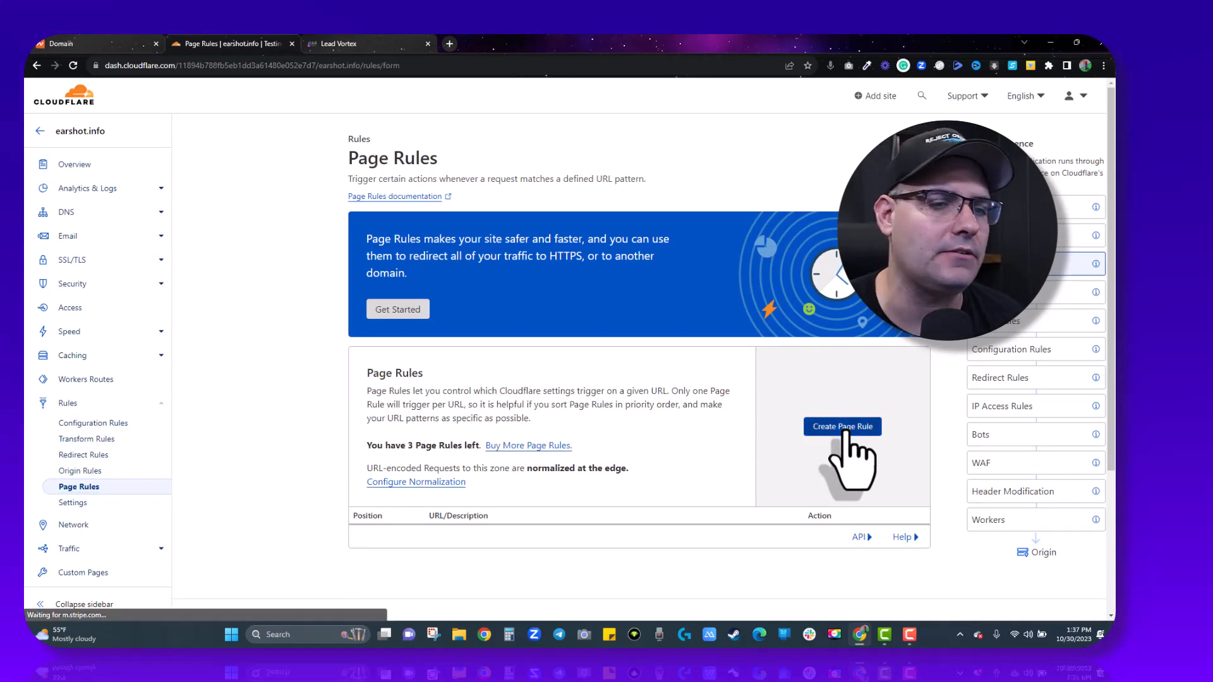
click(422, 346)
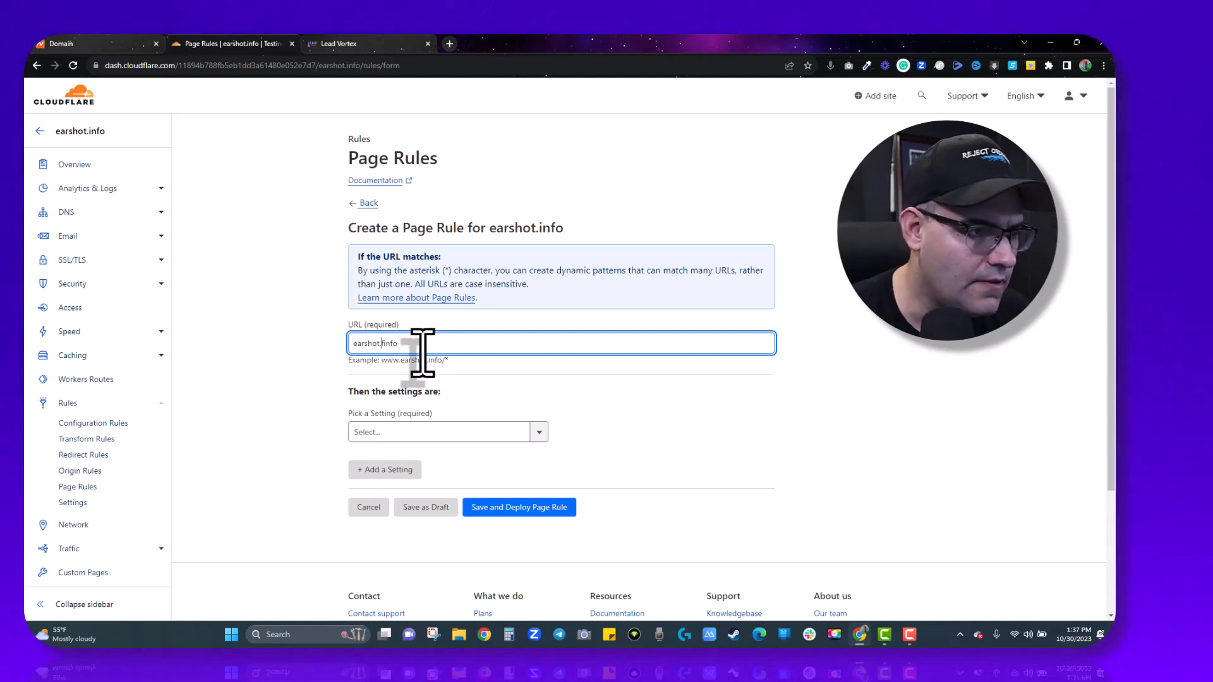
click(480, 378)
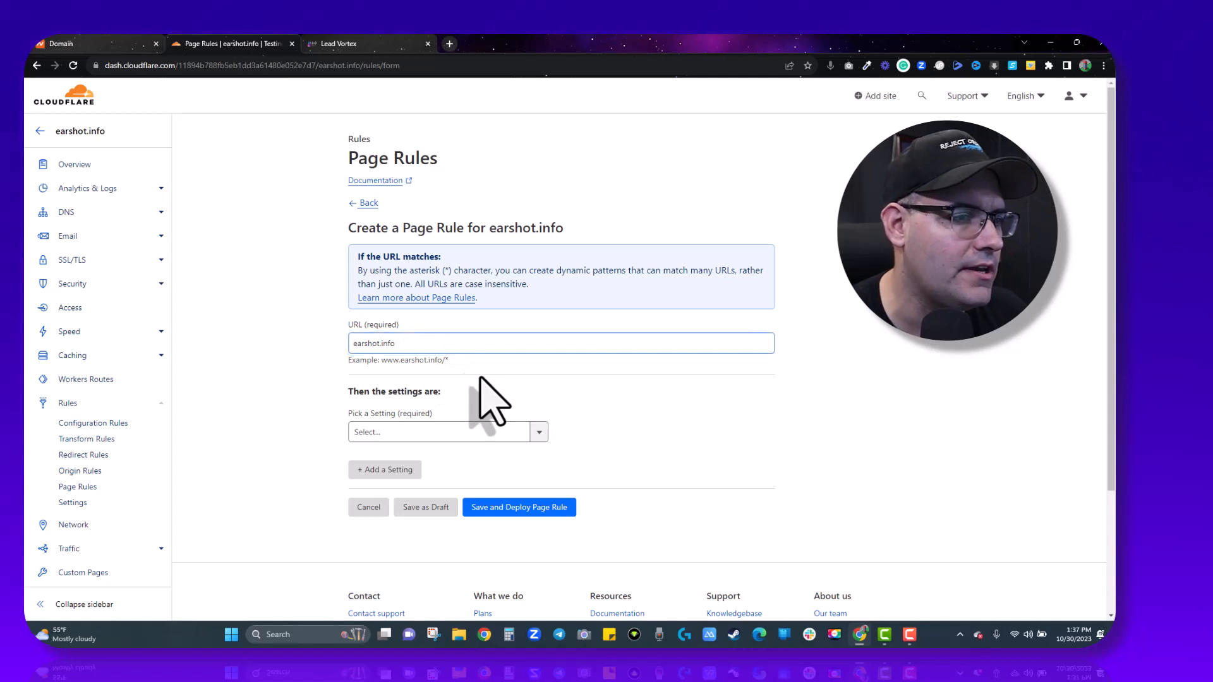
click(420, 344)
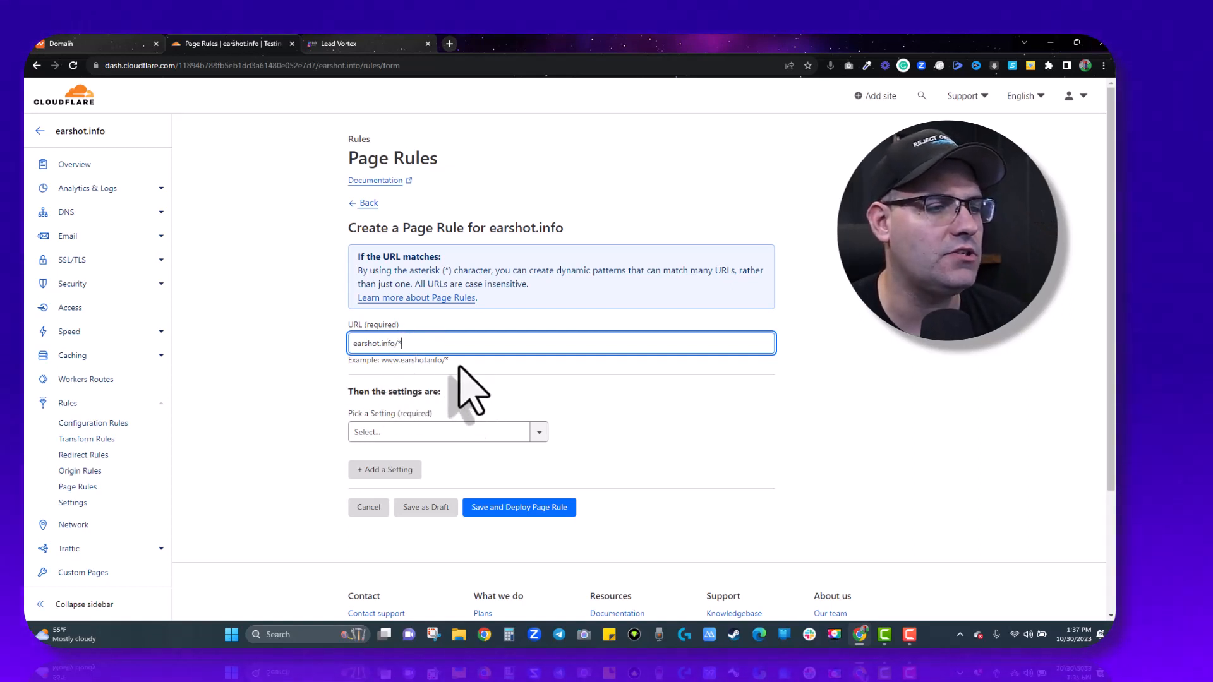
click(448, 430)
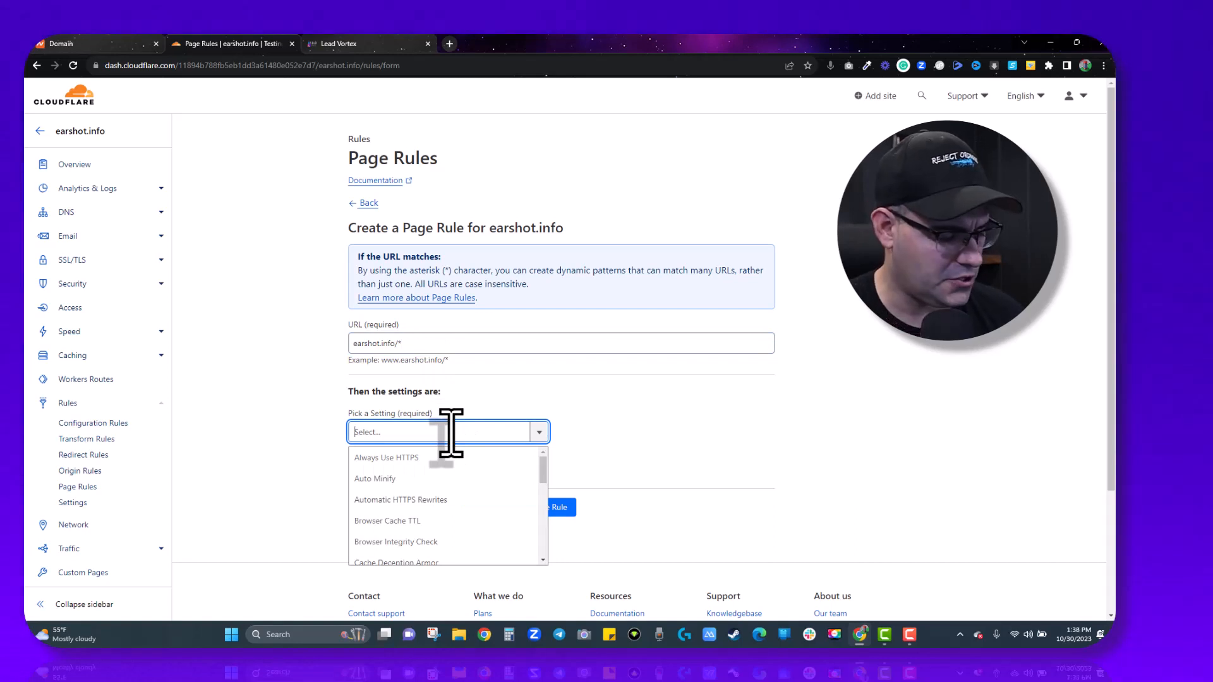
text(for)
click(401, 458)
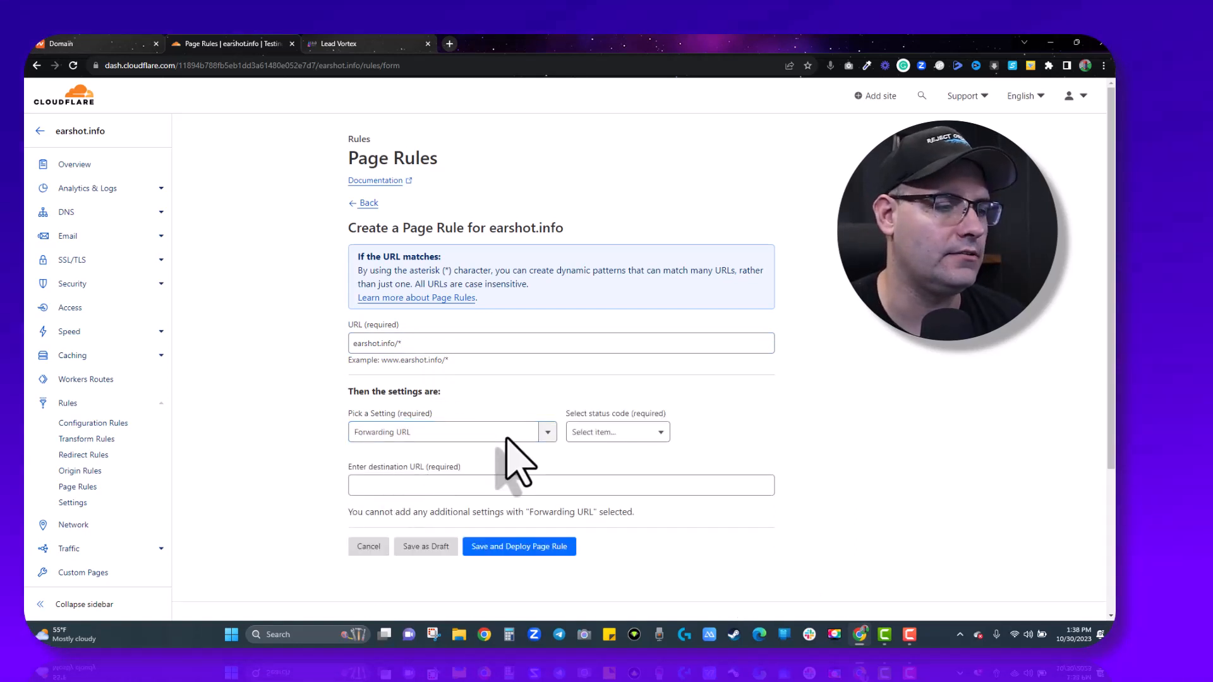
click(618, 432)
click(619, 456)
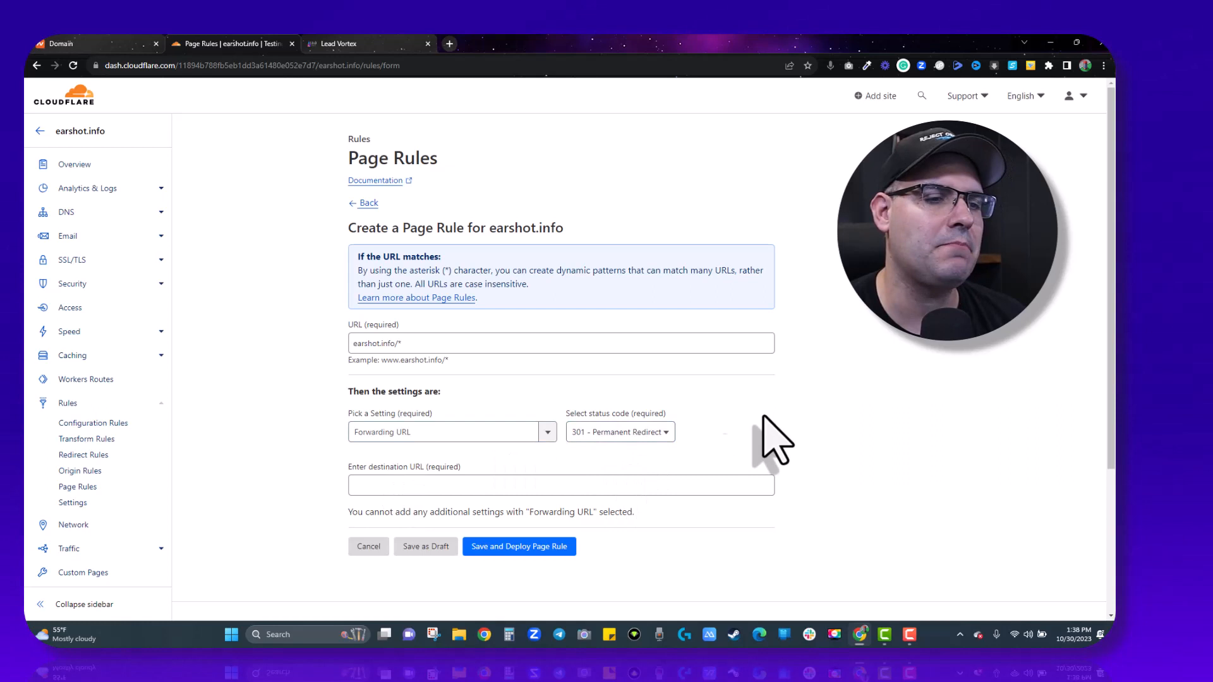
click(564, 483)
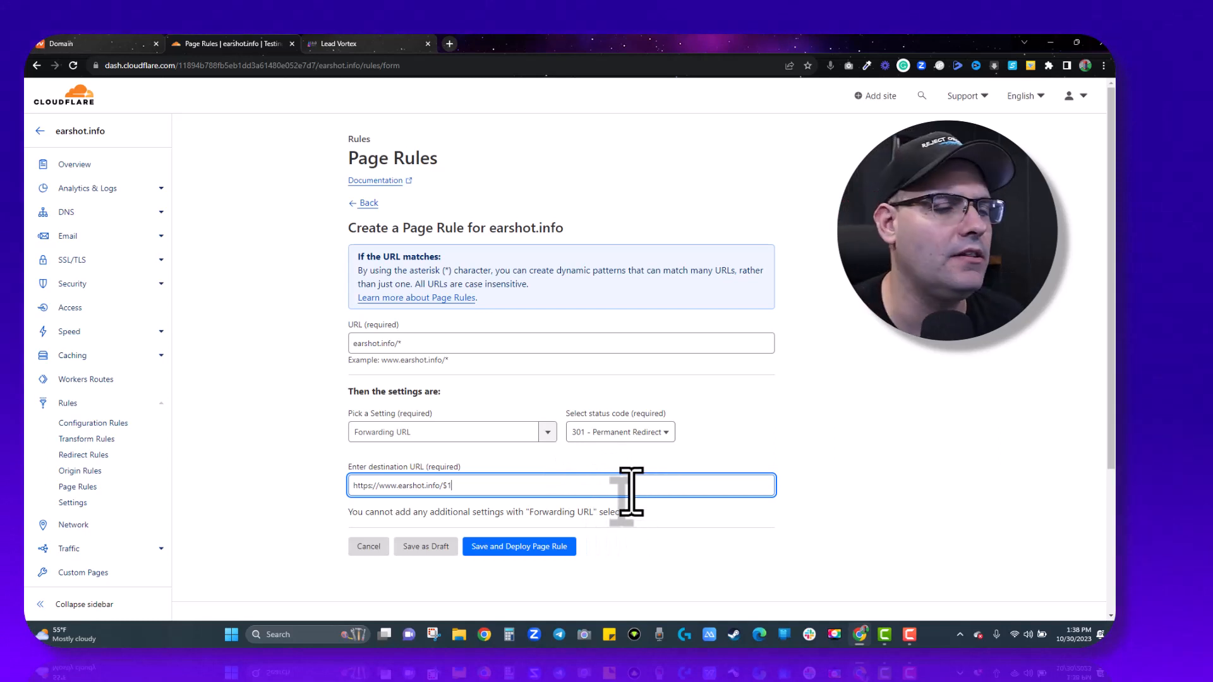
click(541, 547)
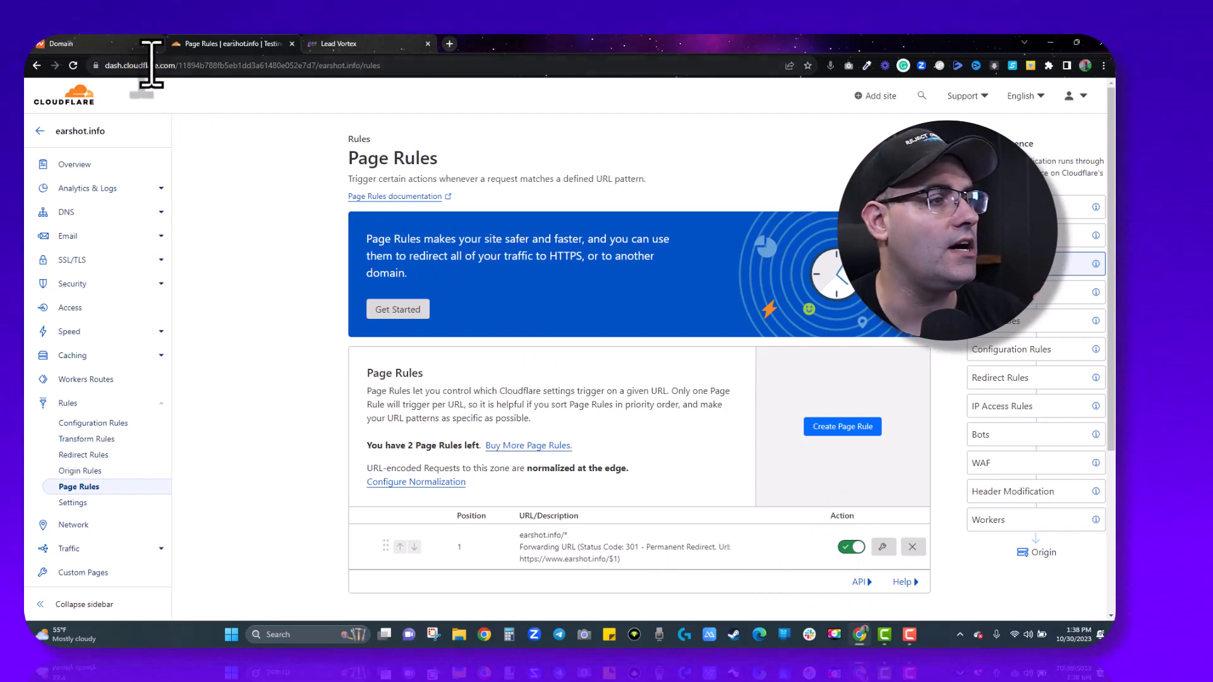
Close the Namecheap domain tab and the Cloudflare Page Rules tab, keeping Lead Vortex open.
click(102, 43)
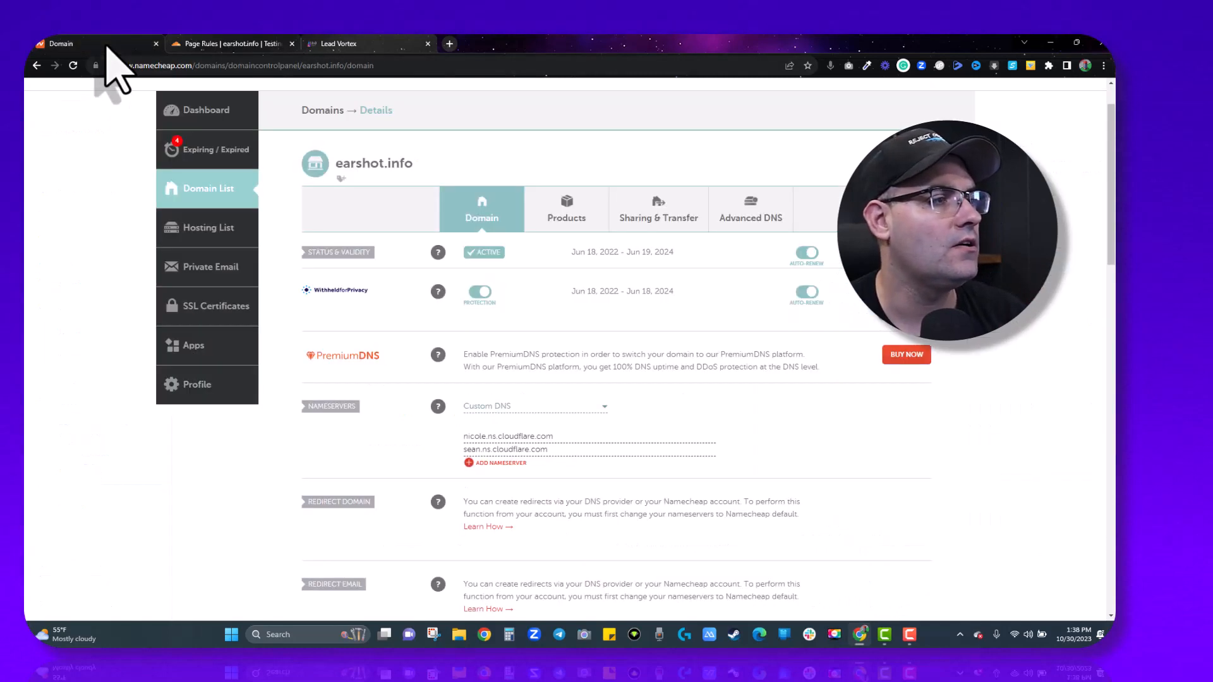
click(156, 44)
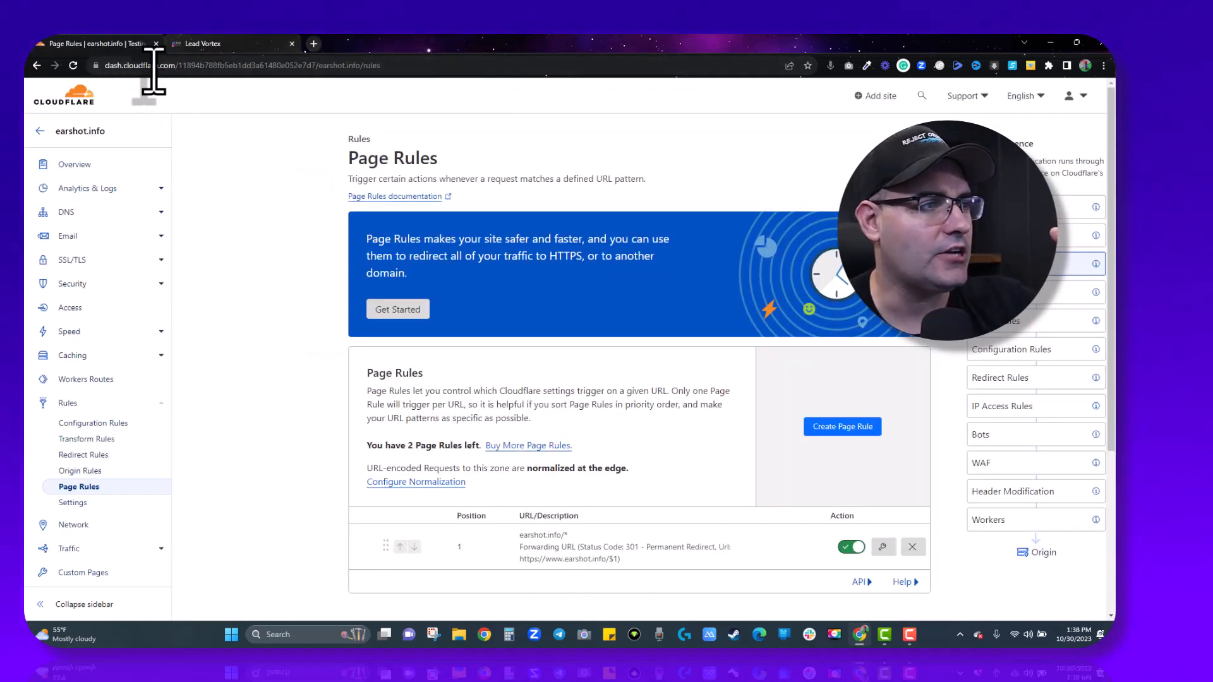
click(156, 44)
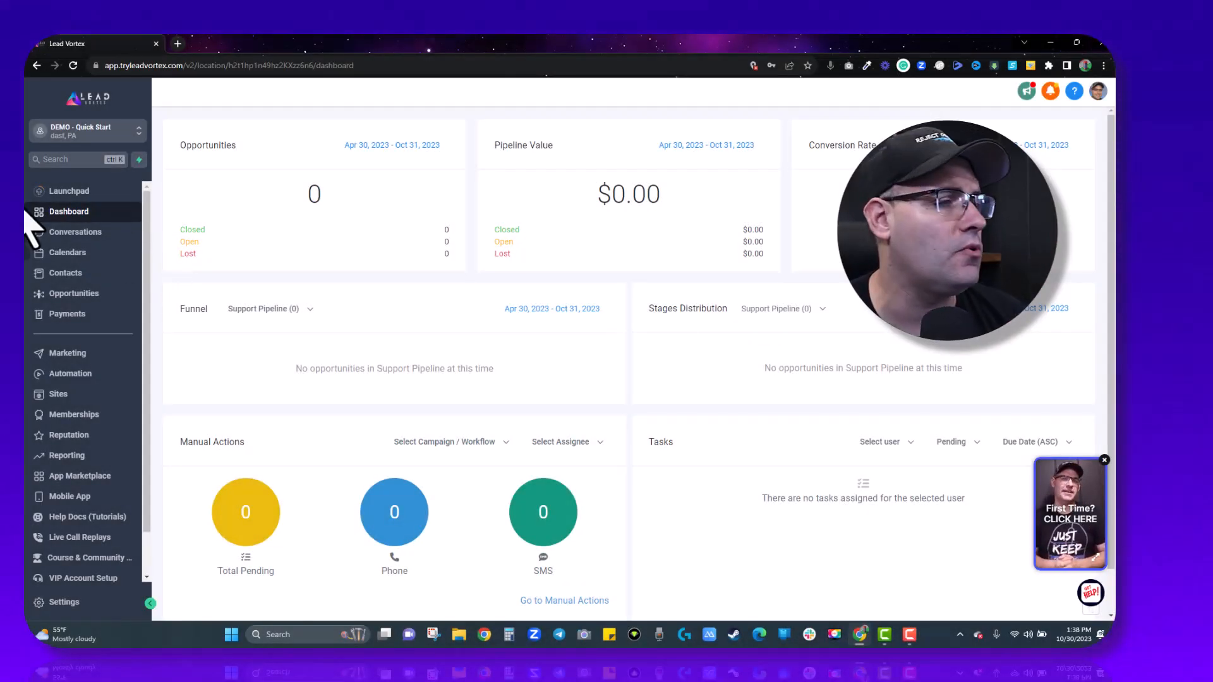
Go to the Domains page in Lead Vortex's settings.
click(70, 193)
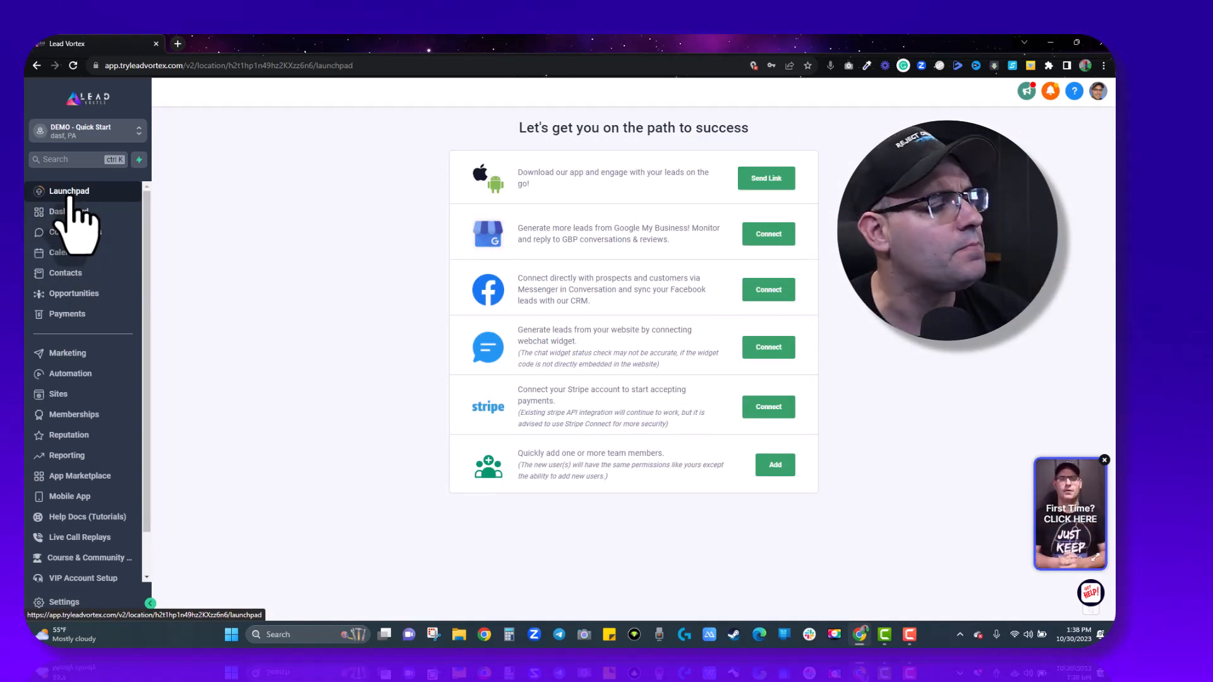
click(58, 611)
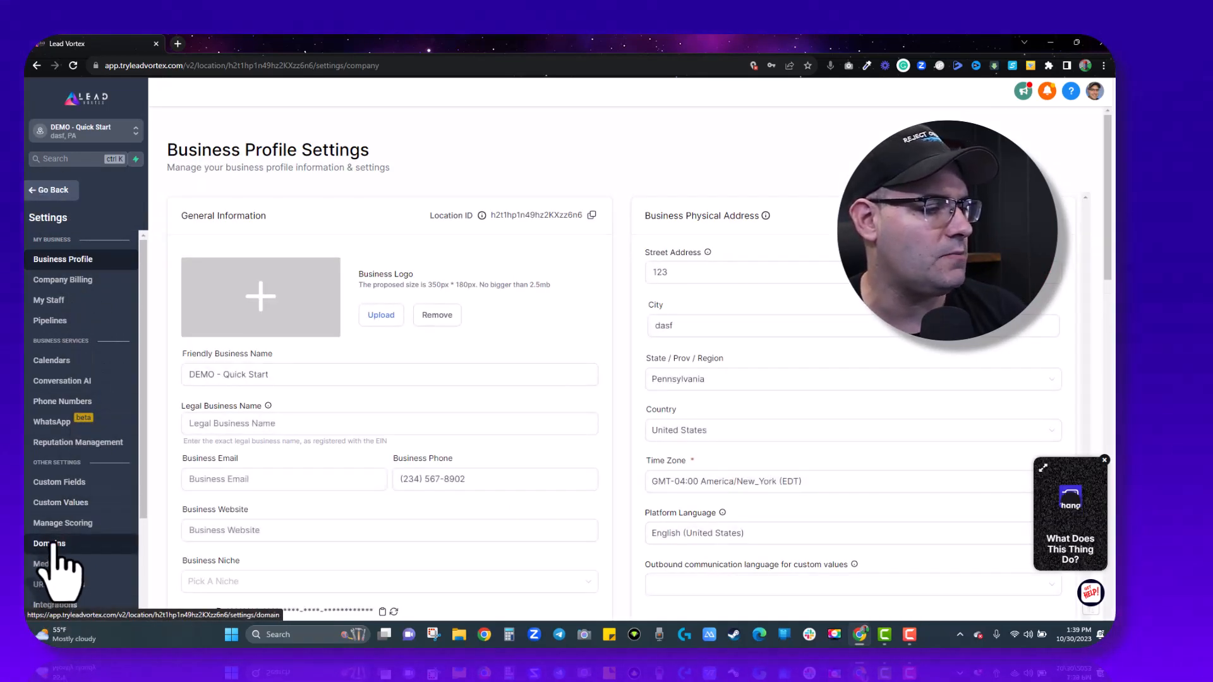
click(54, 545)
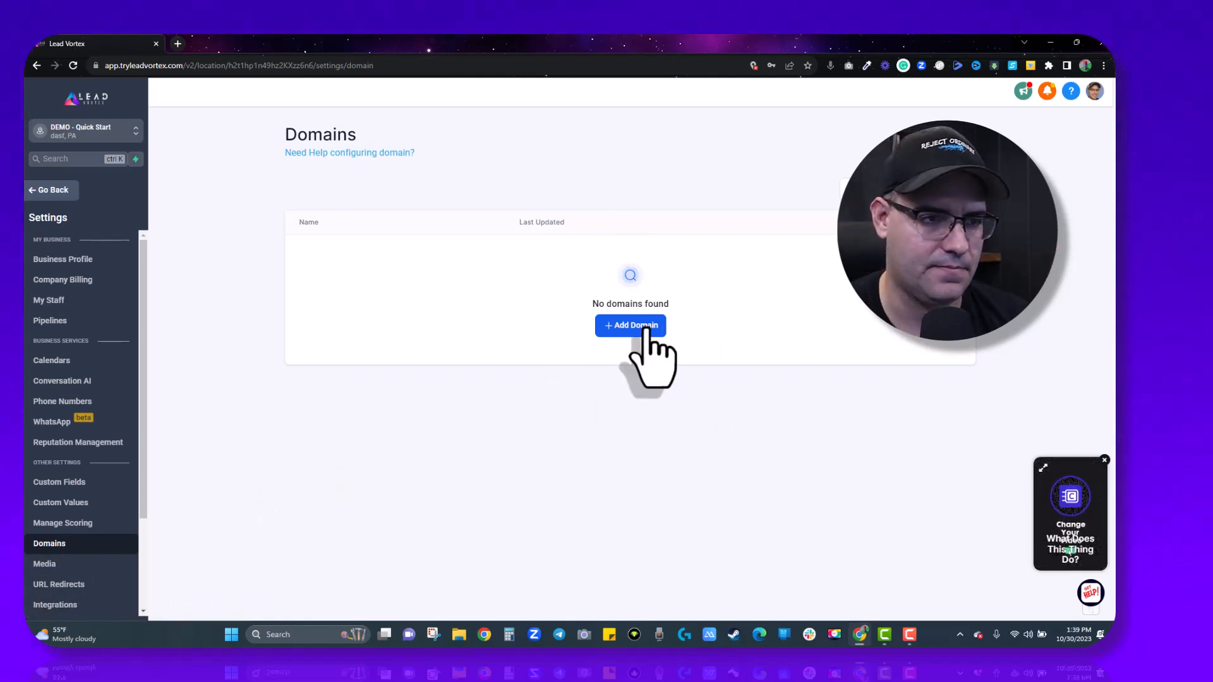
click(645, 327)
click(544, 363)
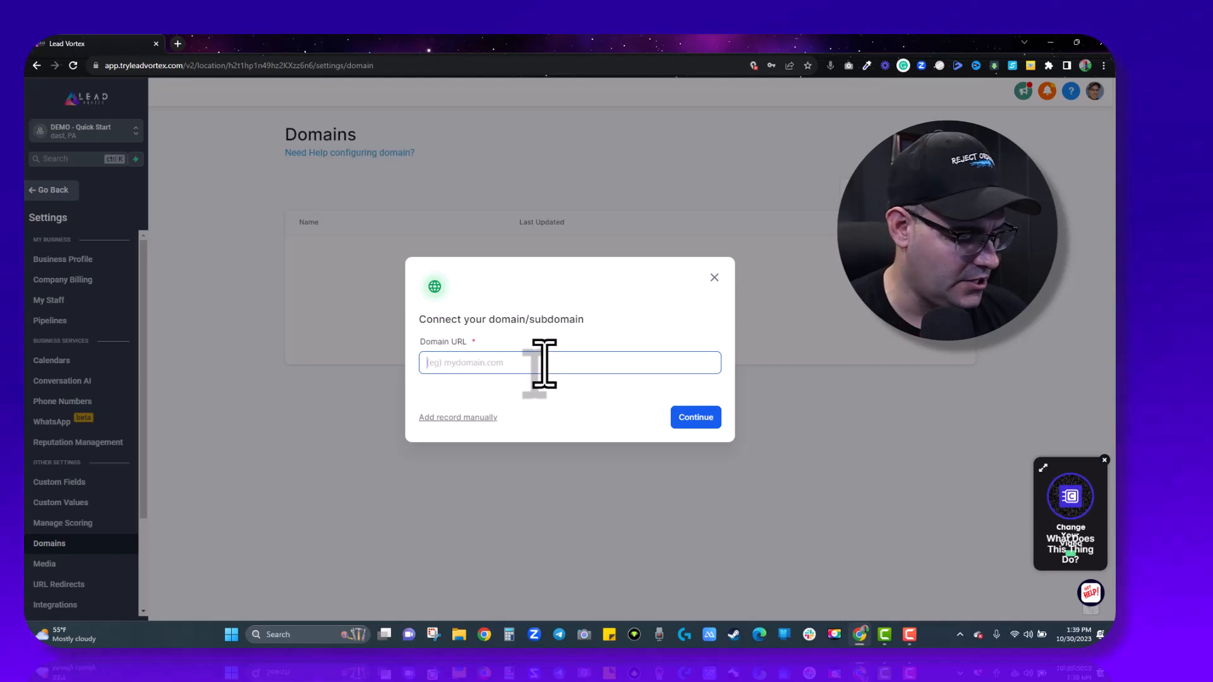
text(www.)
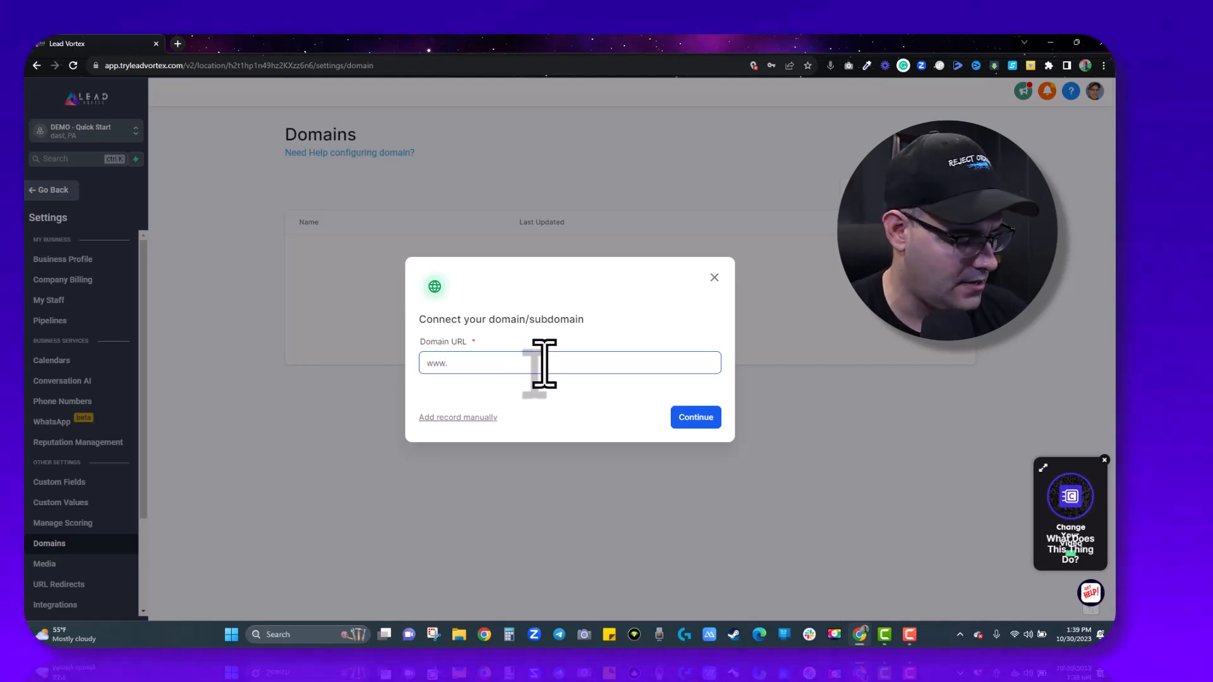
text(earshot.info)
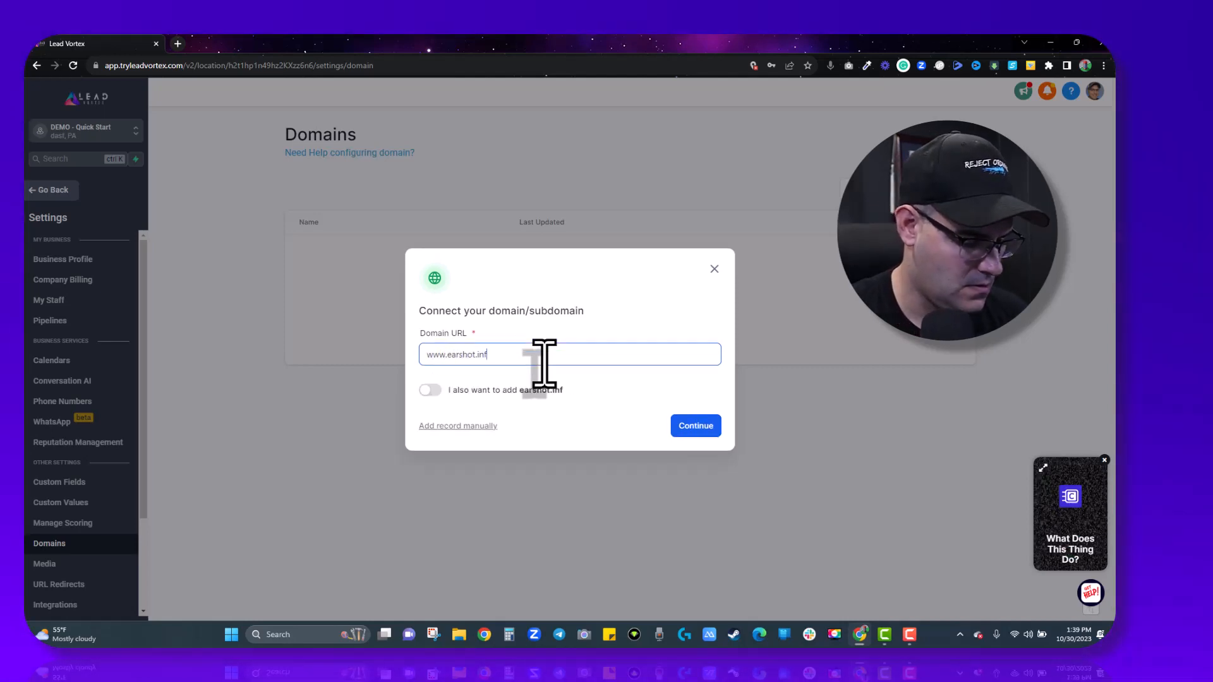
click(432, 391)
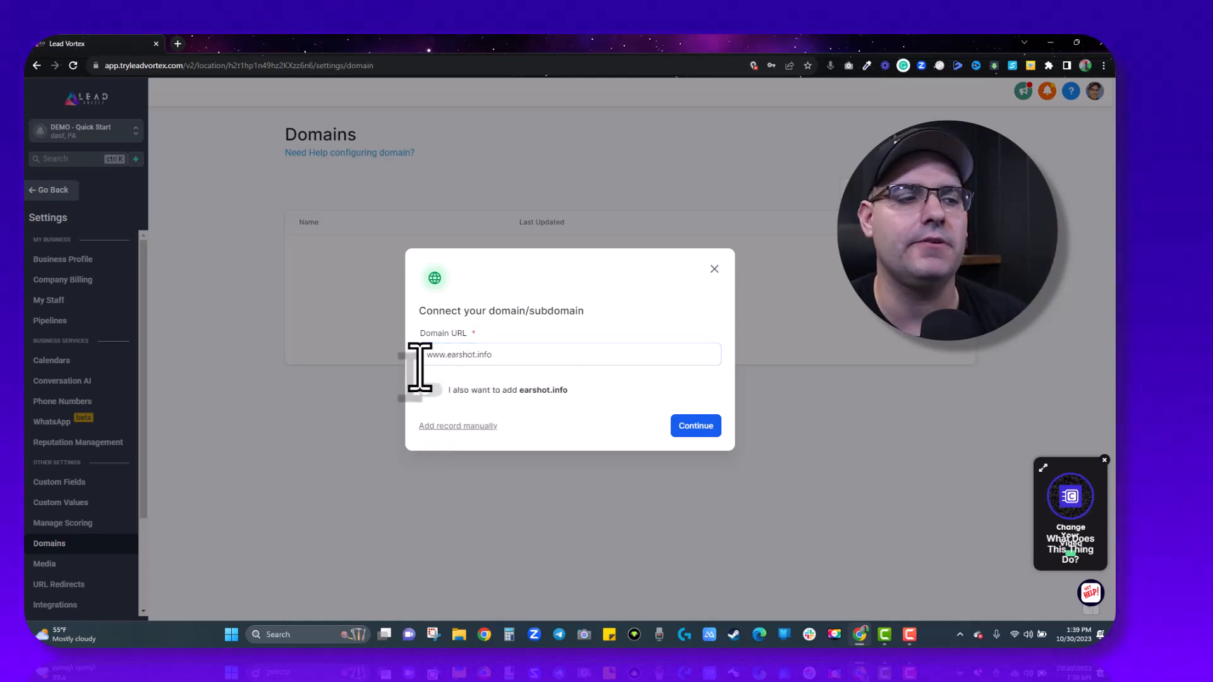
click(694, 427)
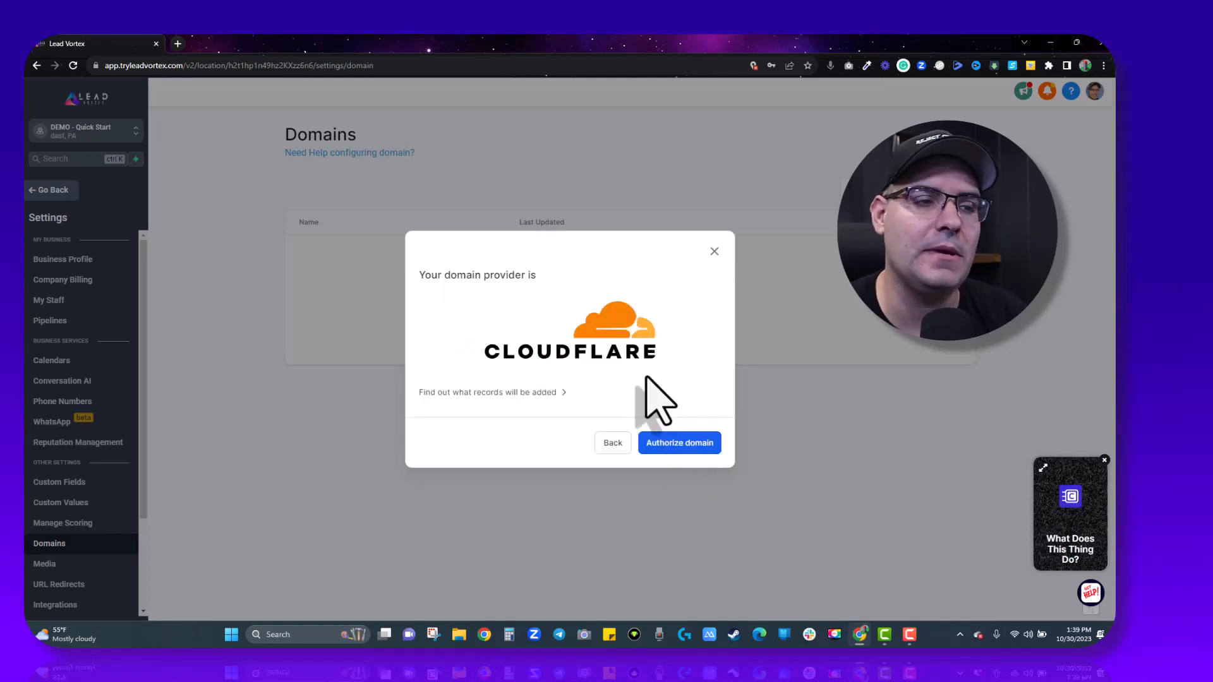
Authorize the LeadConnector record in Cloudflare, confirming with earshot.info and deleting the Namecheap parking-page conflict.
click(683, 450)
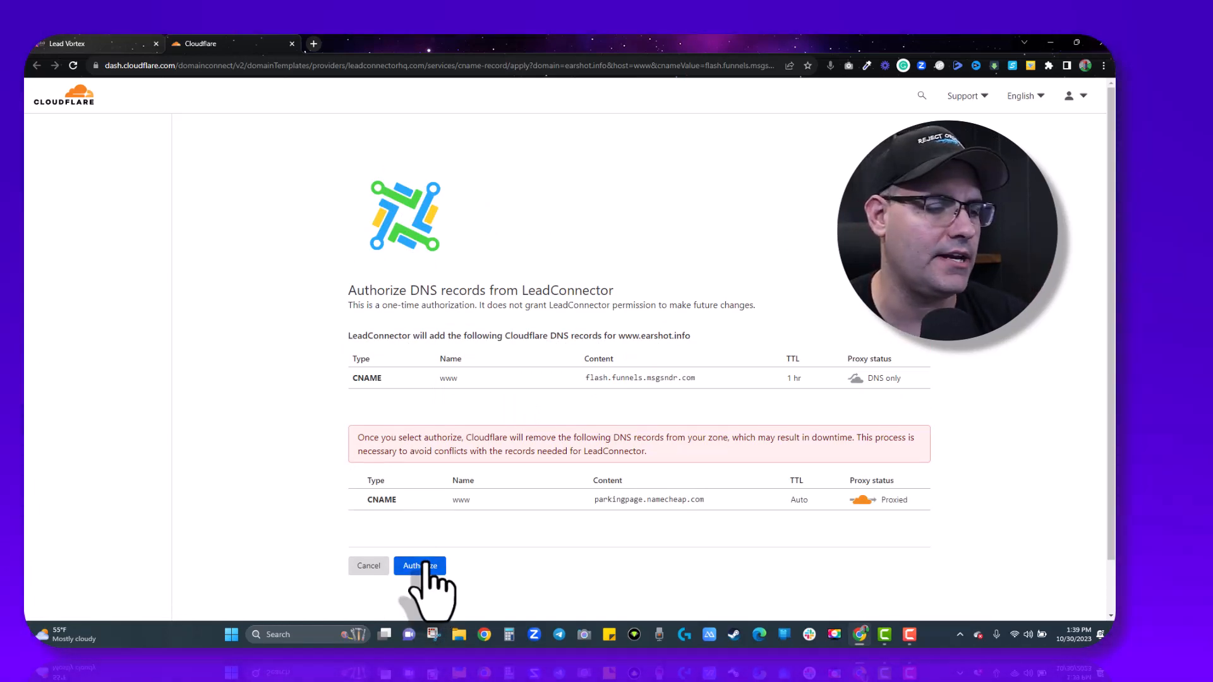
click(427, 566)
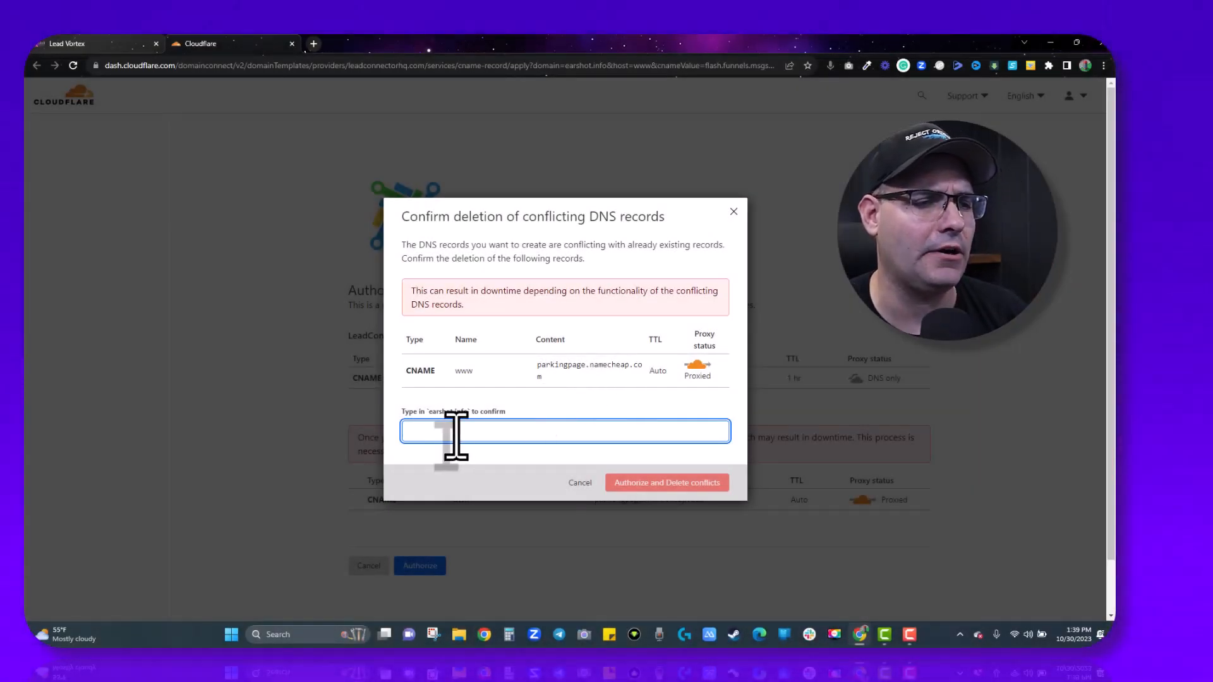
text(ears)
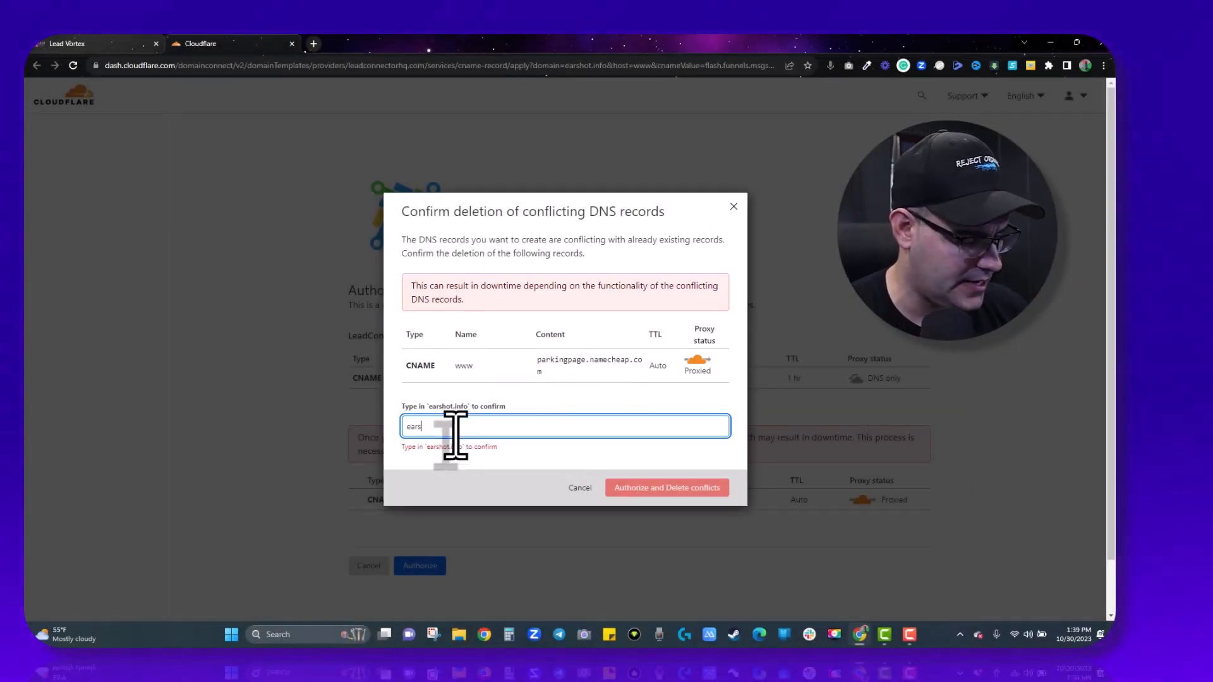
text(hot.info)
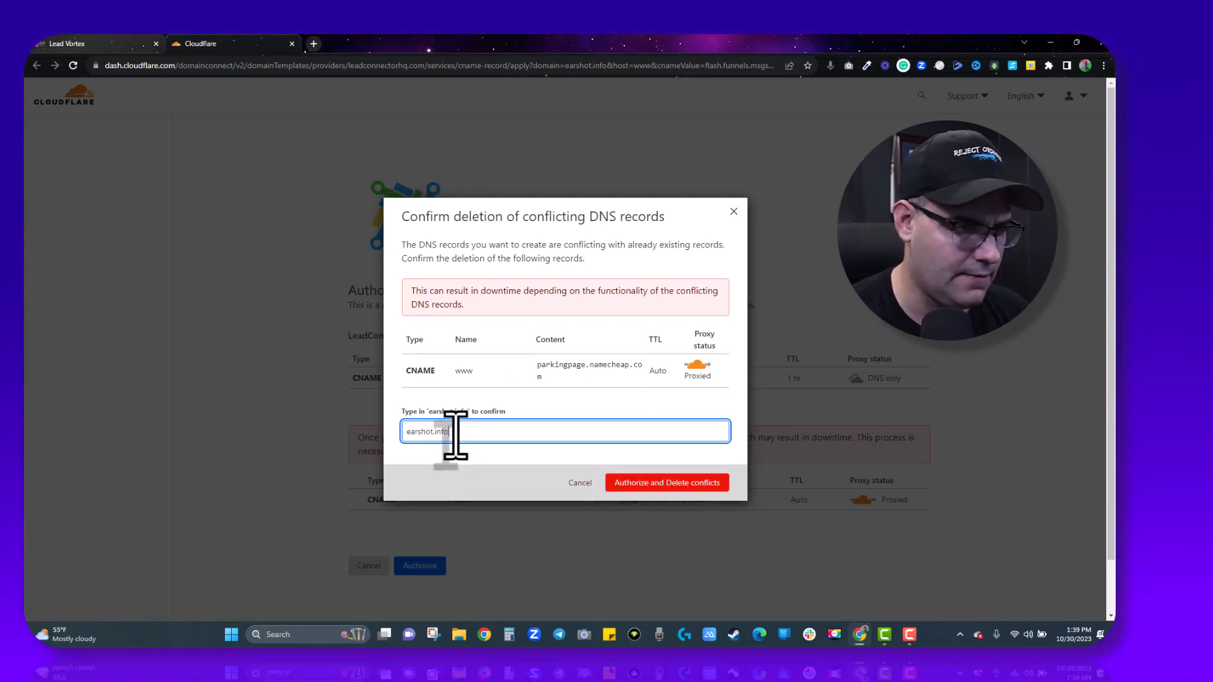
click(674, 483)
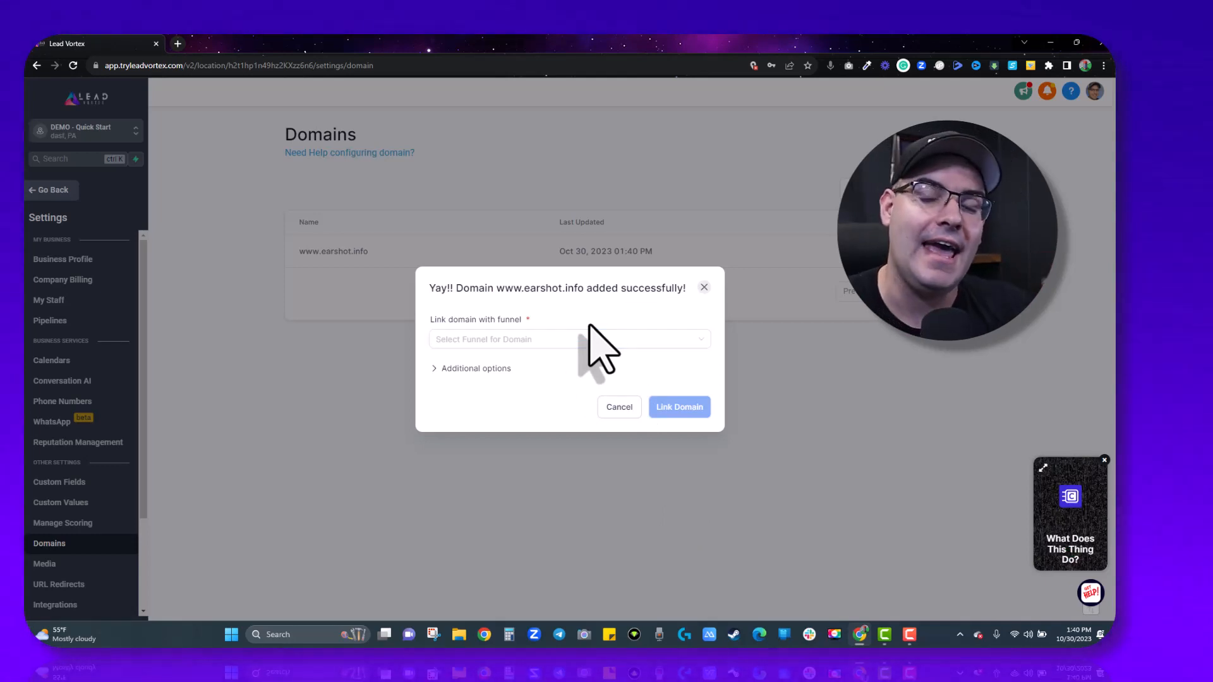
click(511, 341)
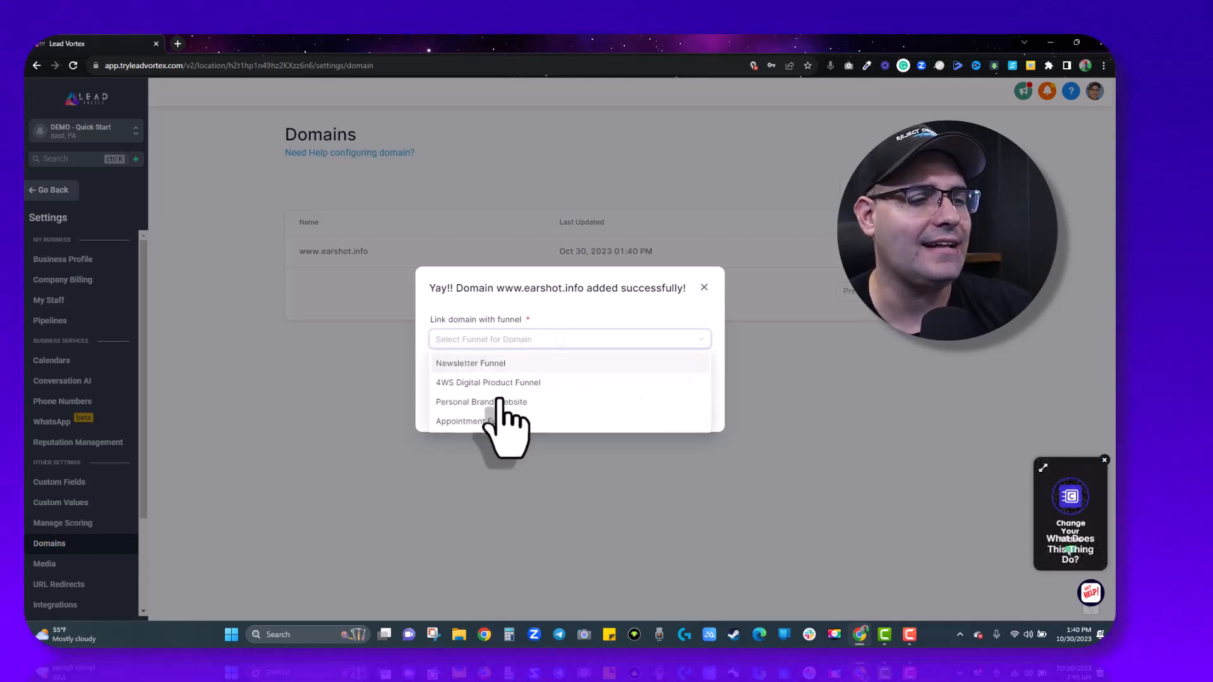
click(496, 363)
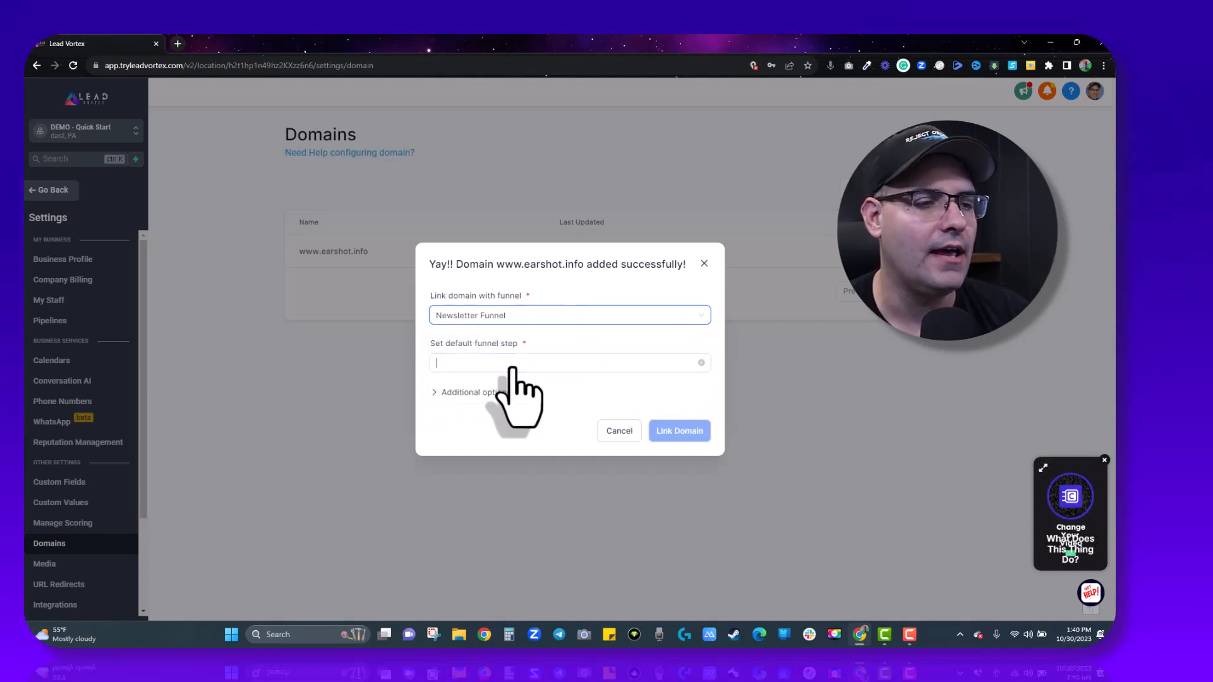
click(503, 383)
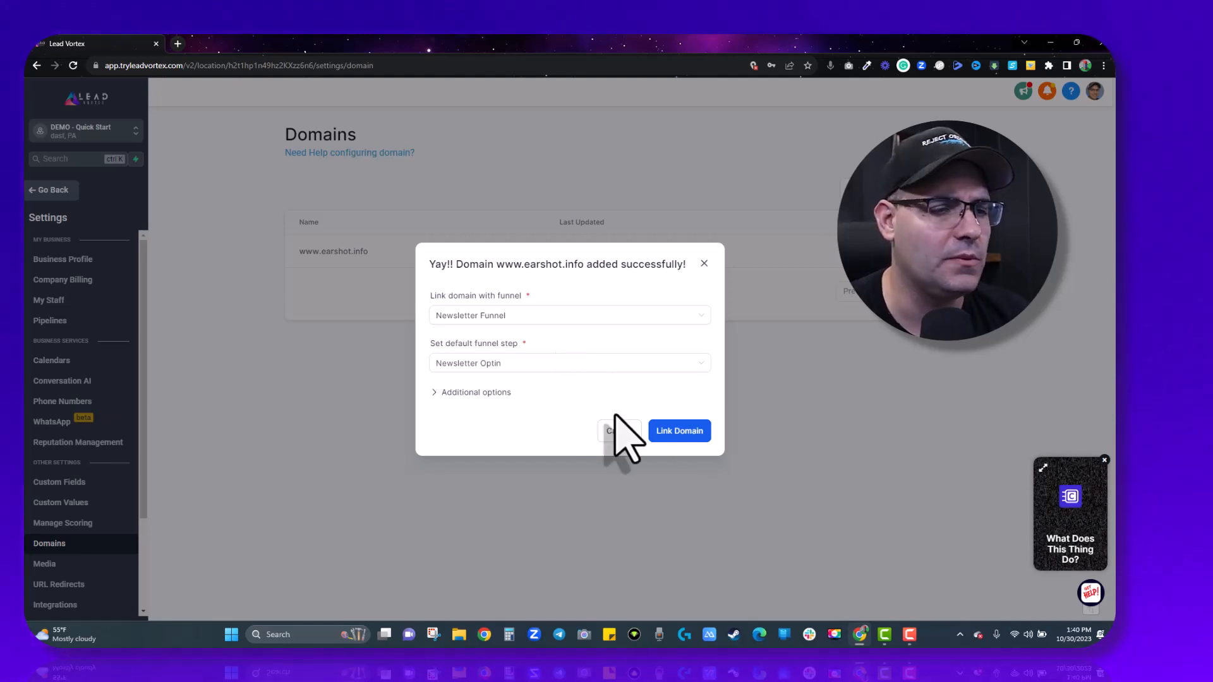
click(686, 432)
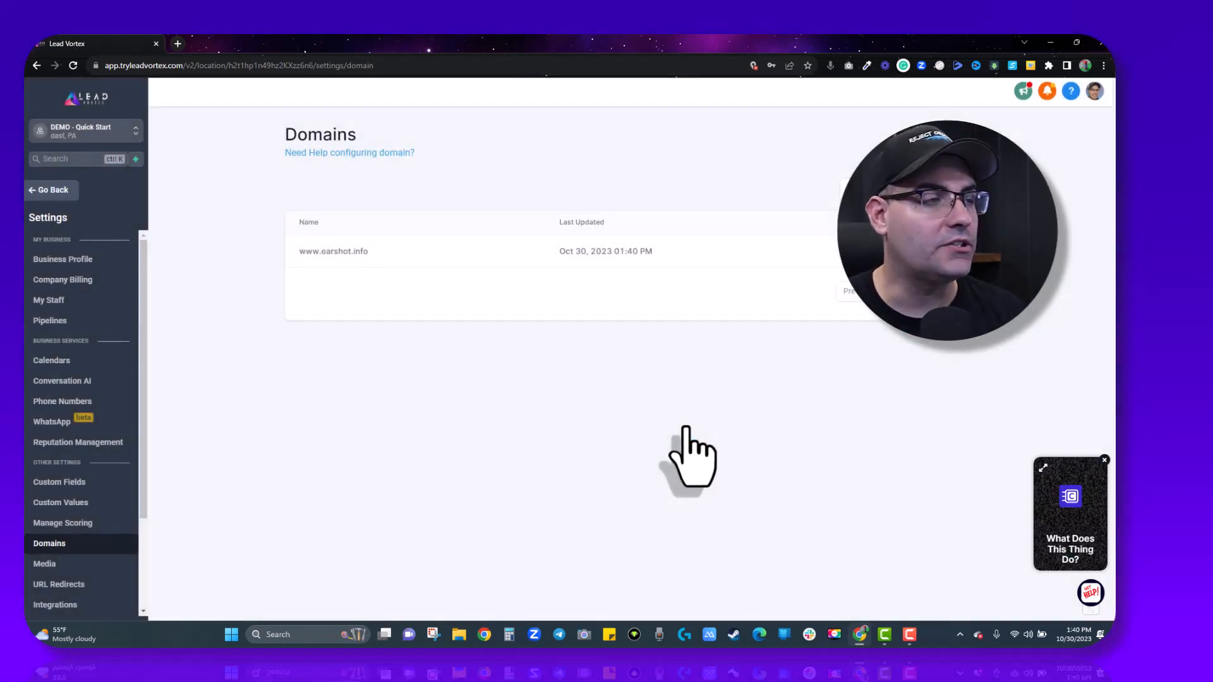
click(178, 43)
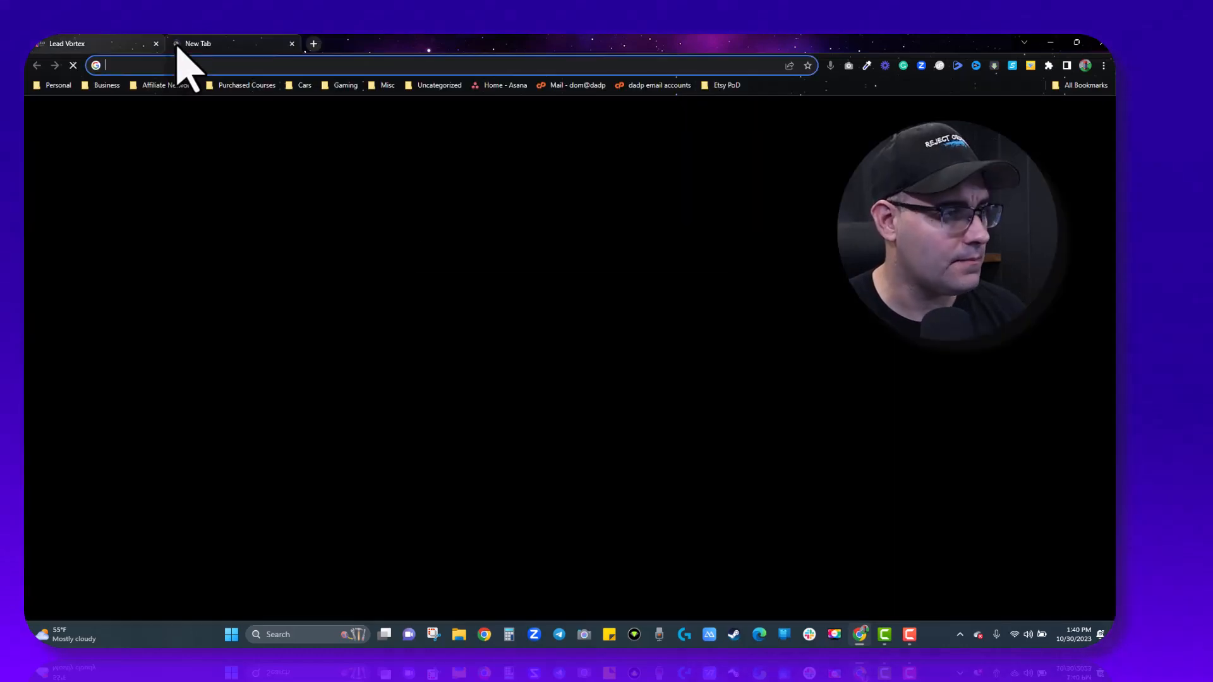
text(www.earsho)
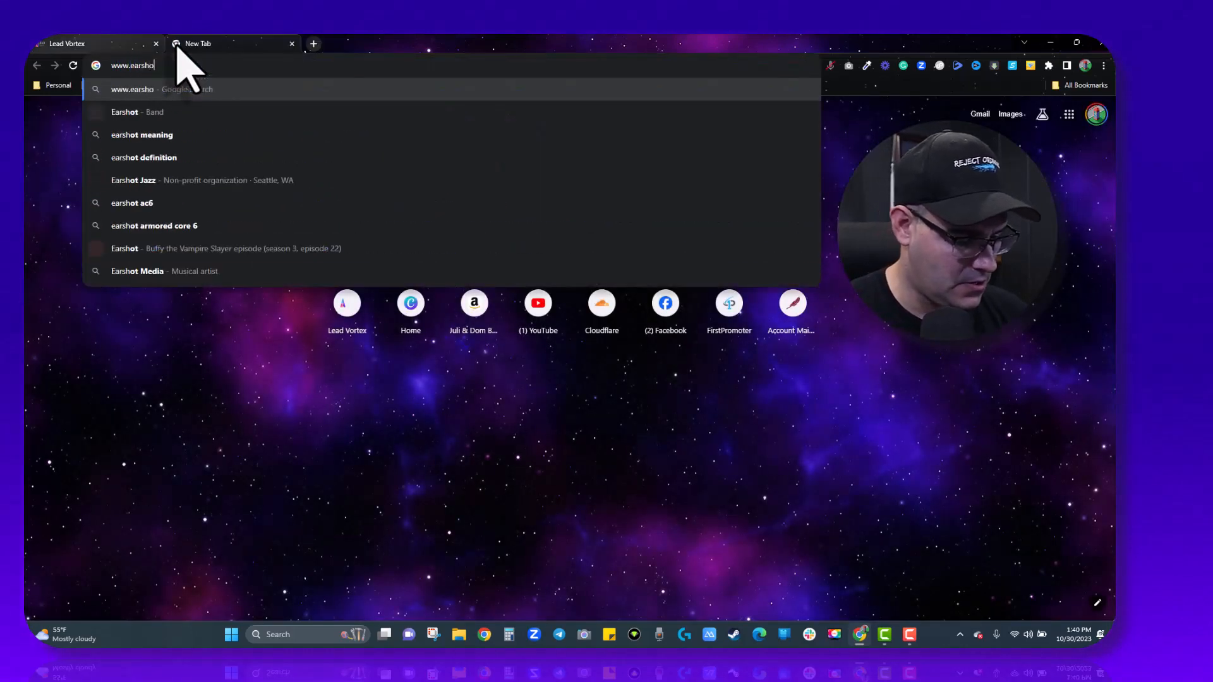
text(t.info)
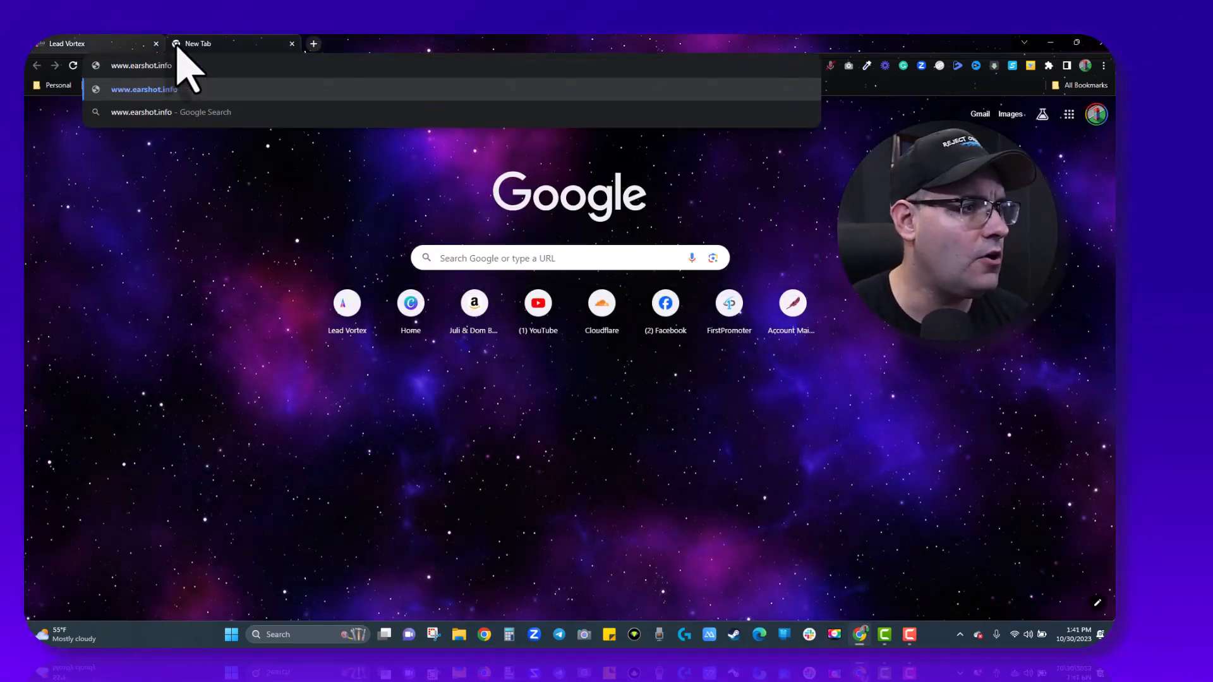
key(Return)
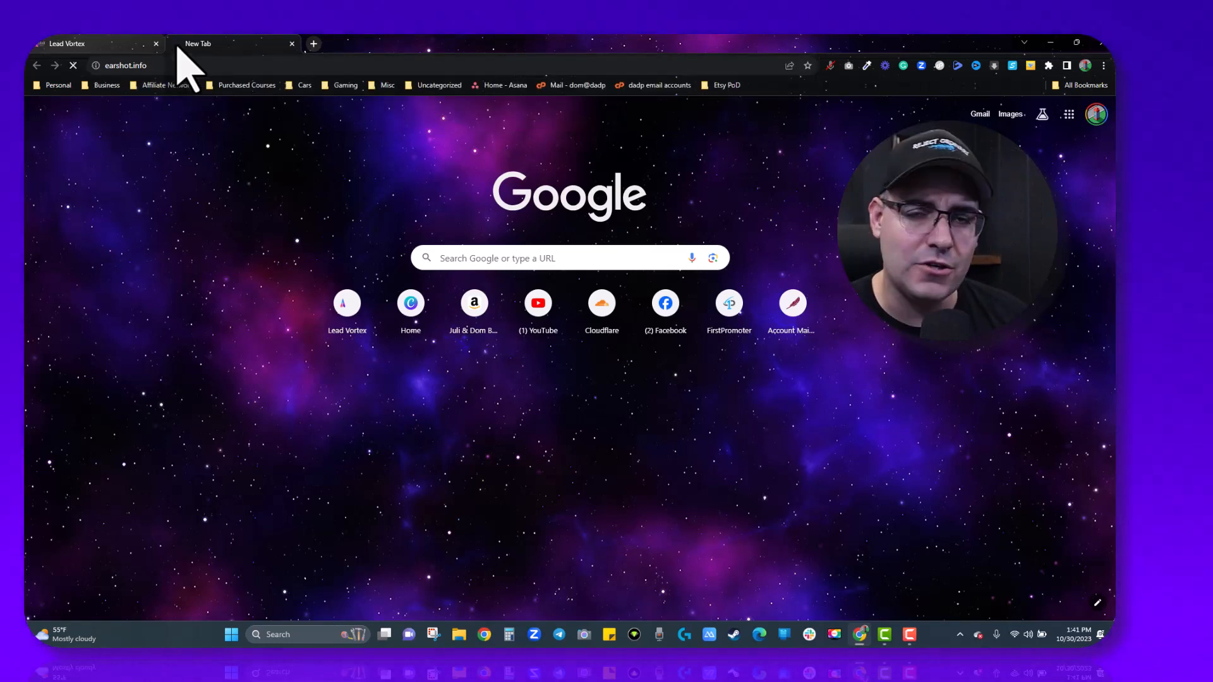